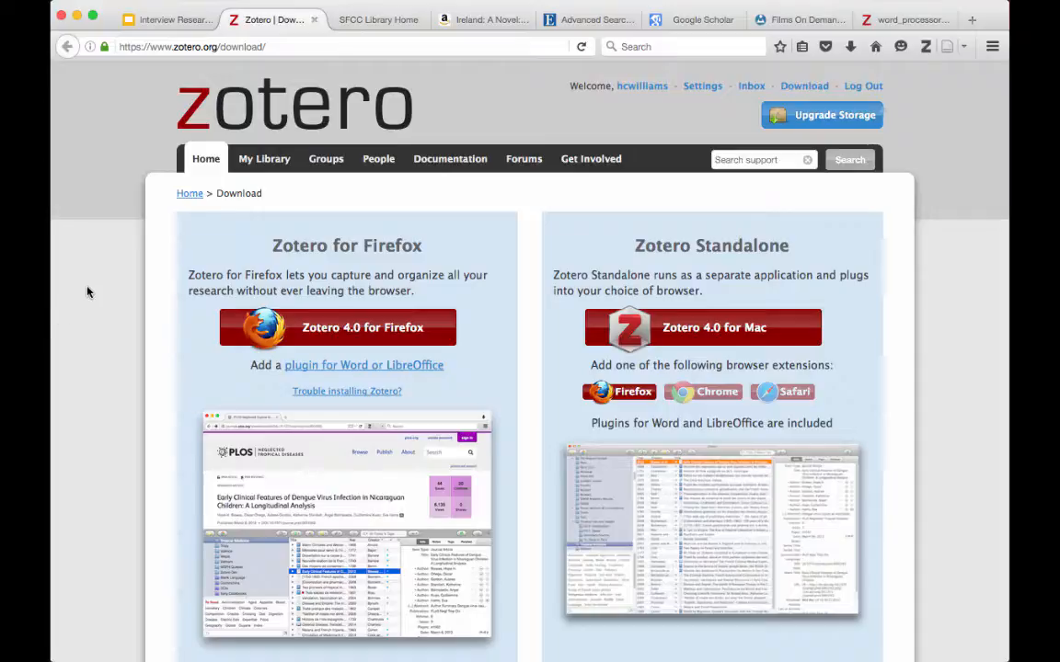
scroll(102, 284, down, 2)
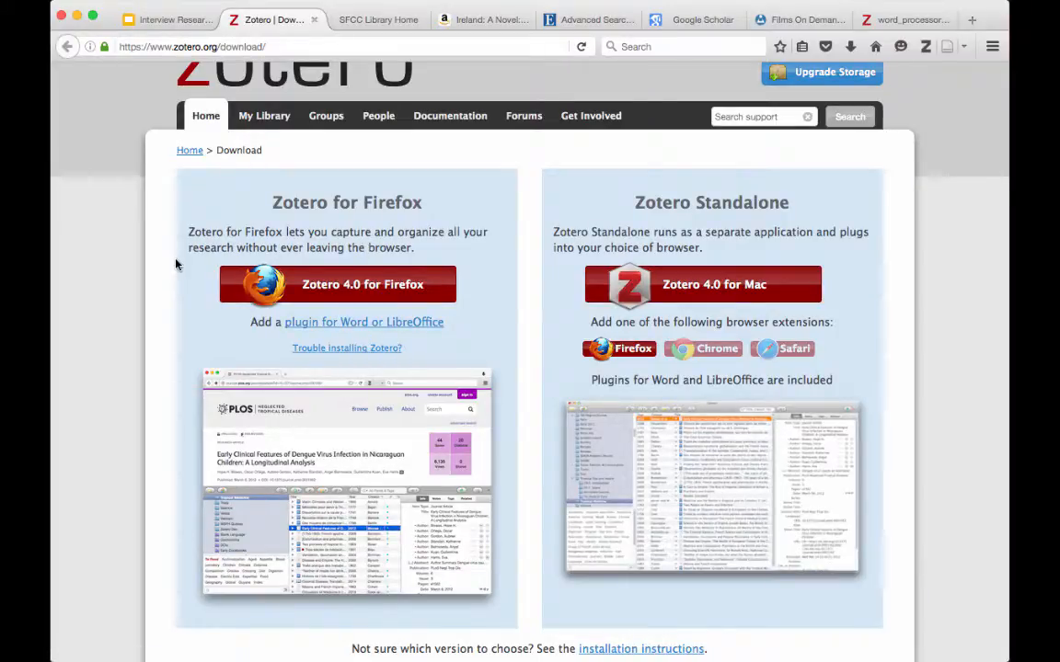
scroll(175, 263, up, 2)
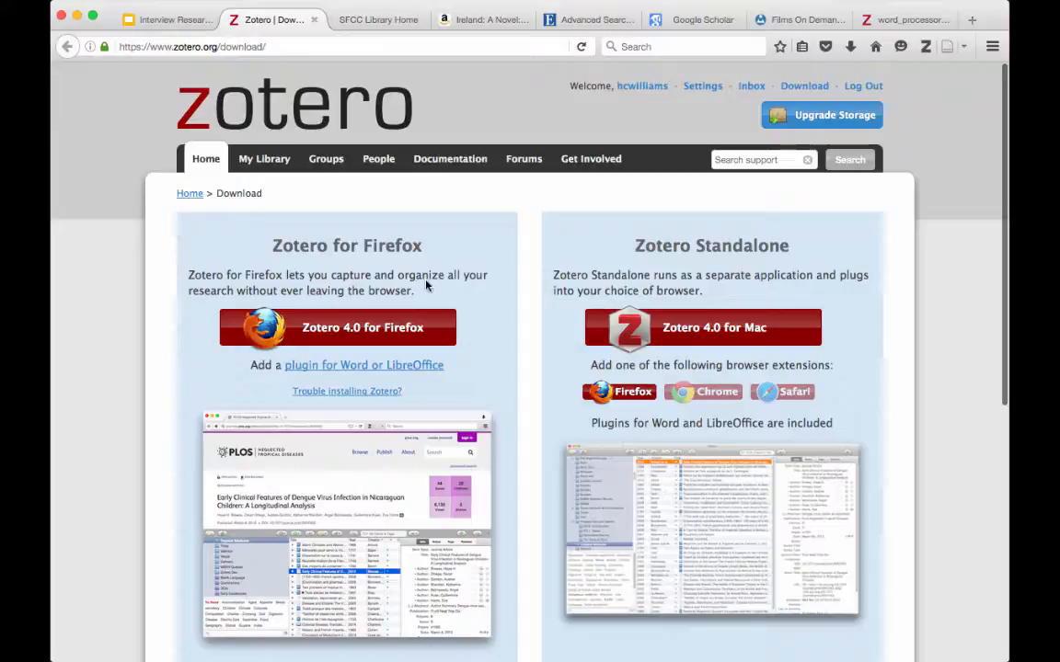
Step: Search for books on "medieval ireland" from the SFCC Library home page
click(383, 25)
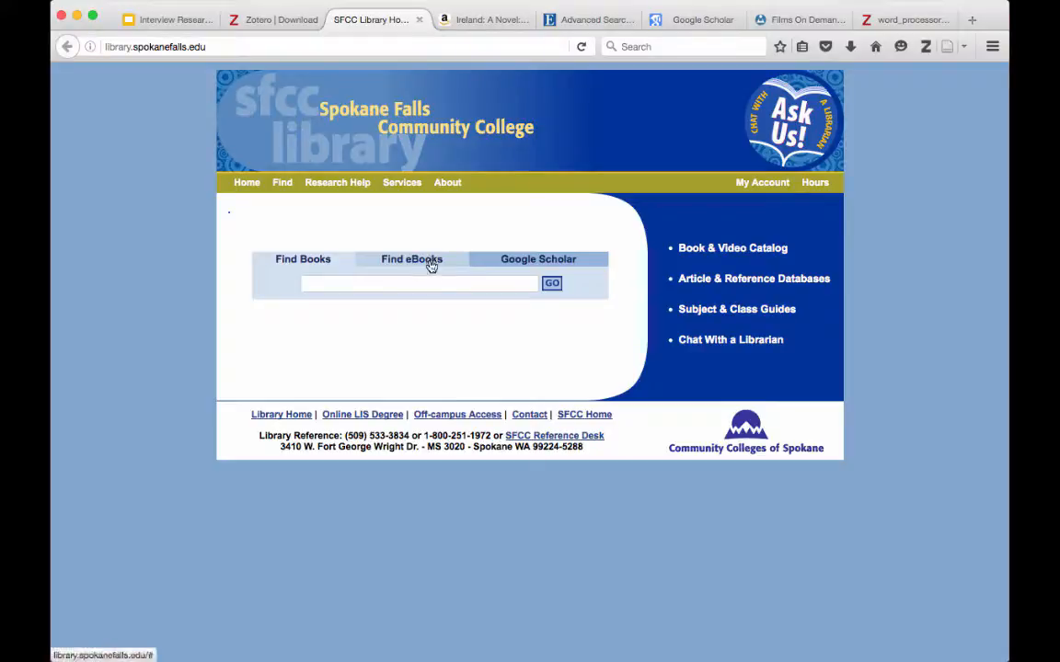
click(428, 283)
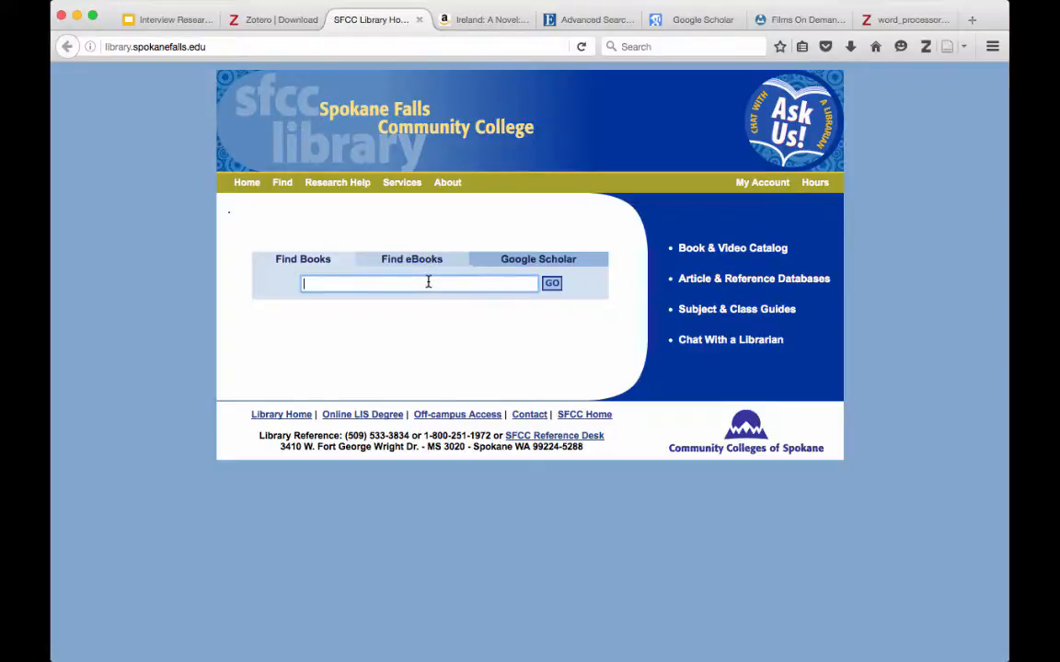
text(medieval ireland)
key(Return)
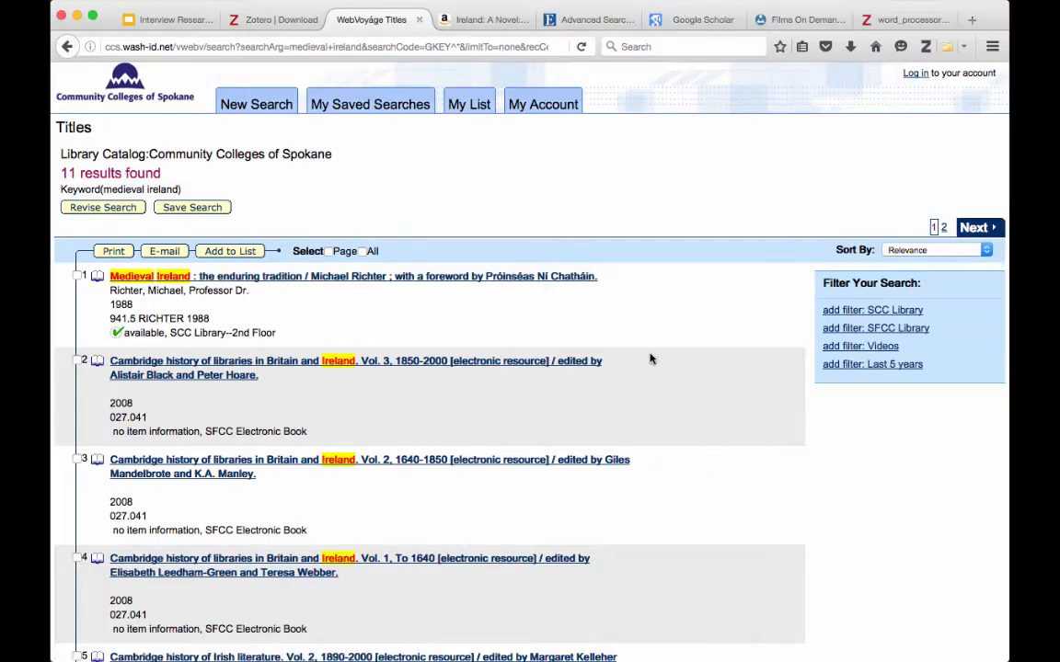
Step: Open the catalog record for the book "Medieval Ireland: the enduring tradition" from the search results
scroll(550, 319, down, 1)
scroll(550, 320, down, 3)
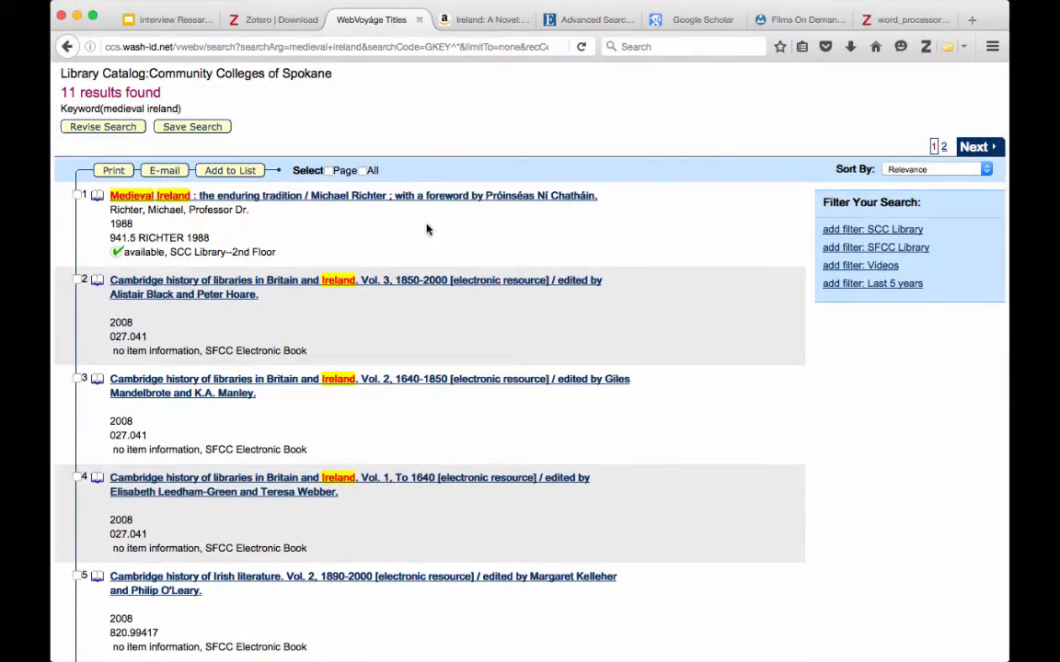
click(382, 199)
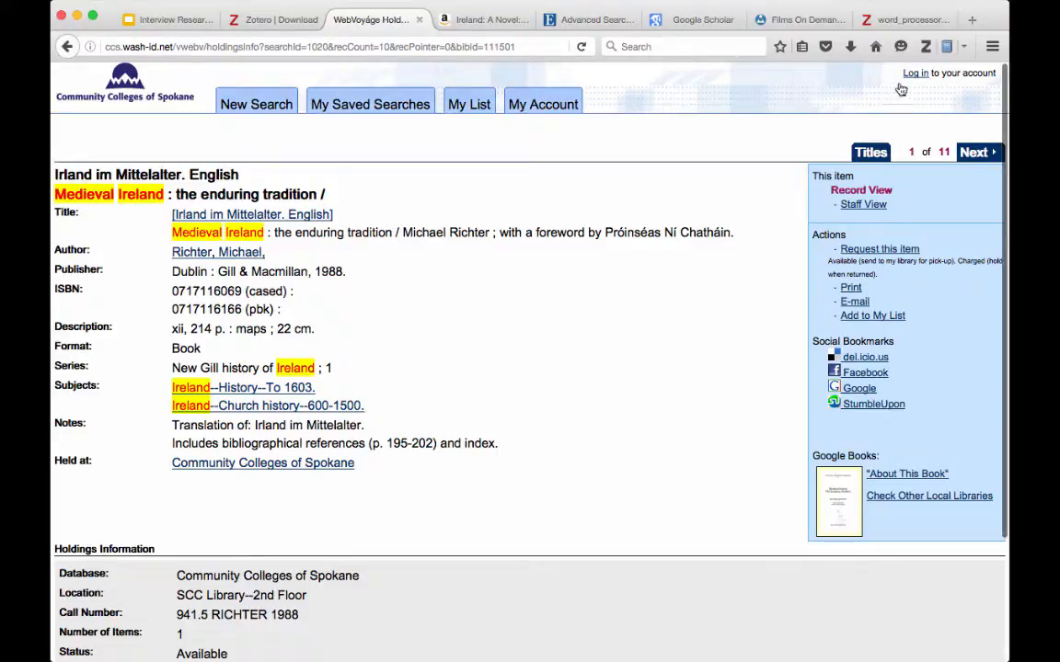
Step: Open Zotero in the browser and save the catalog record's book to the Early Medieval Ireland collection
click(926, 47)
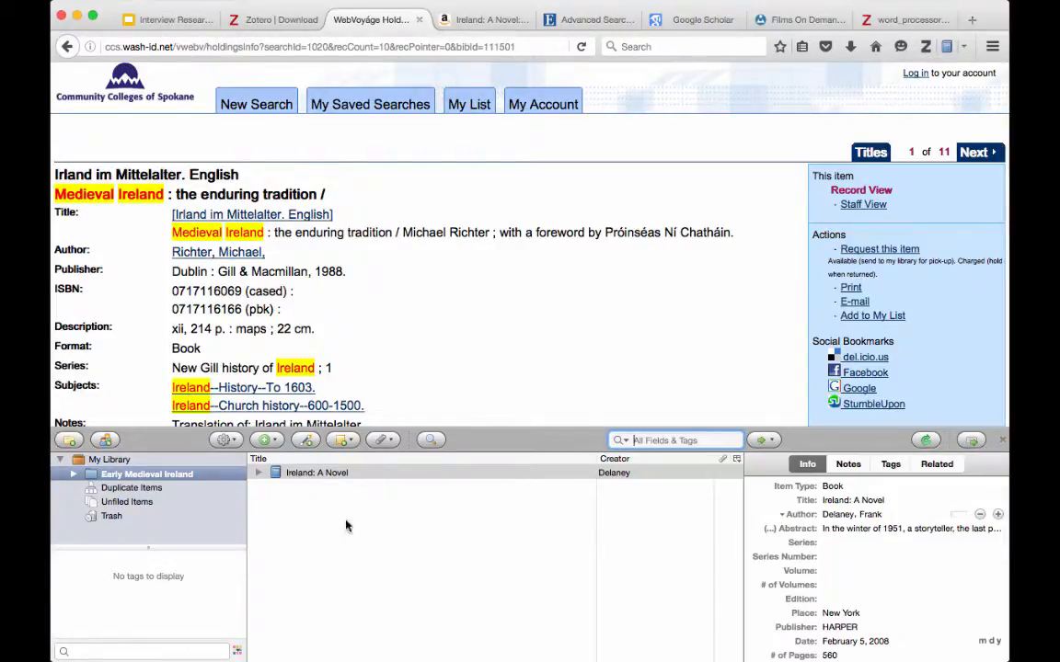
click(357, 561)
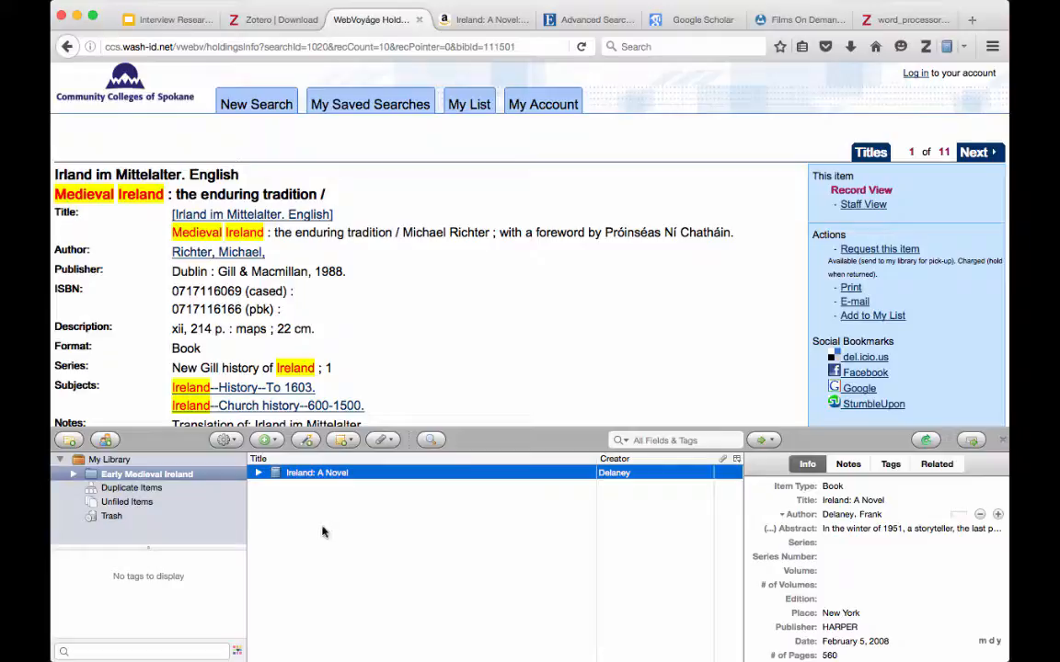
click(158, 474)
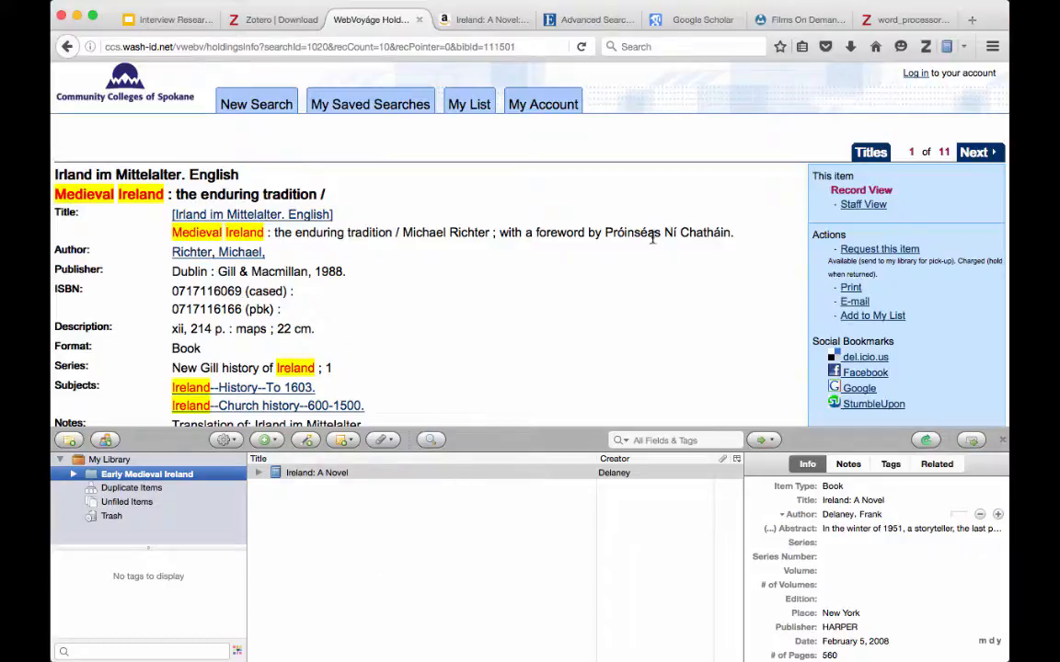
click(947, 48)
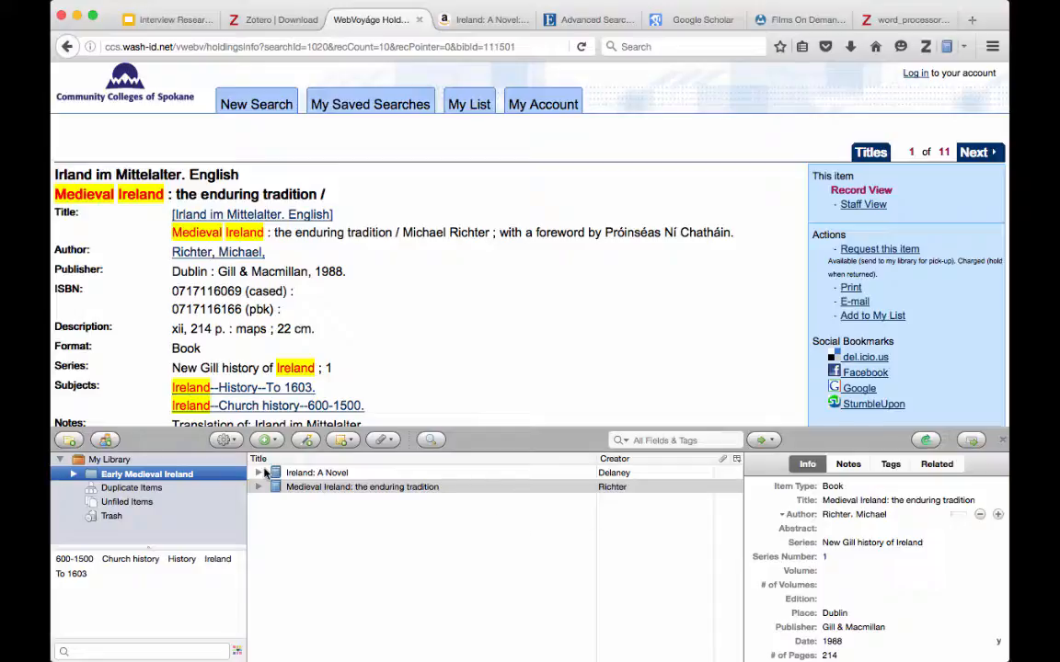
Step: Review Zotero's sync account settings in the preferences and sync the library with the Zotero server
click(226, 441)
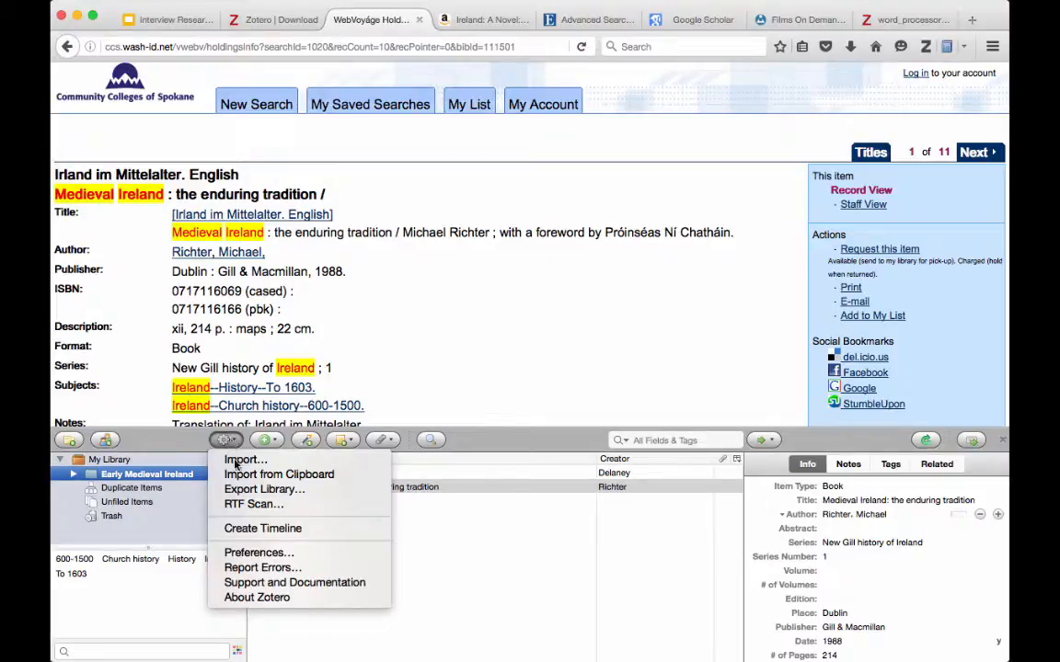
click(270, 553)
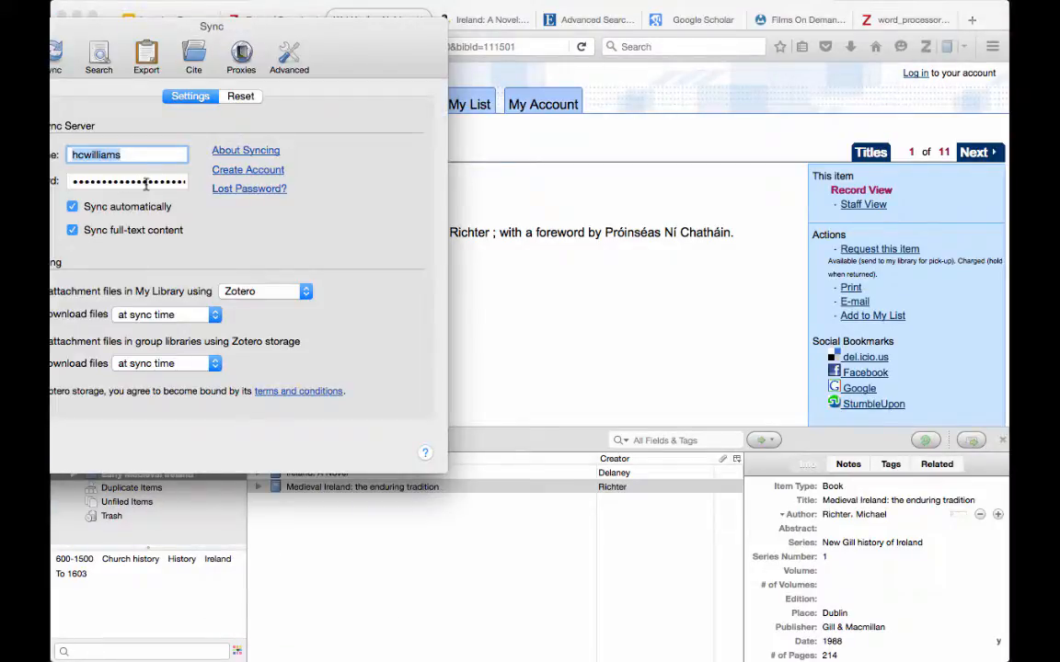
click(0, 25)
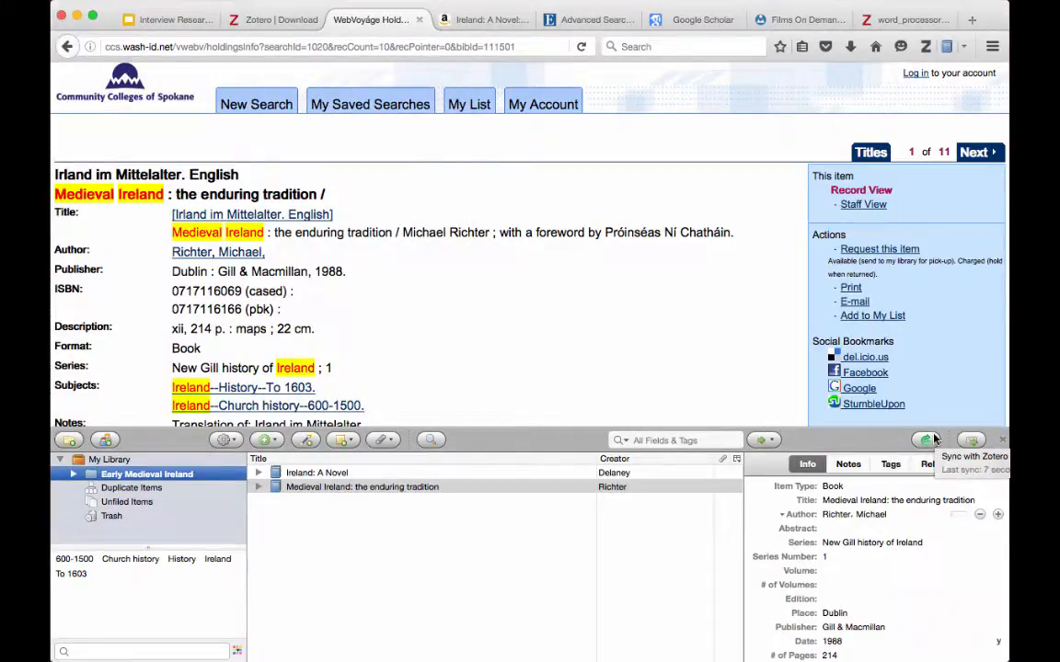
click(927, 440)
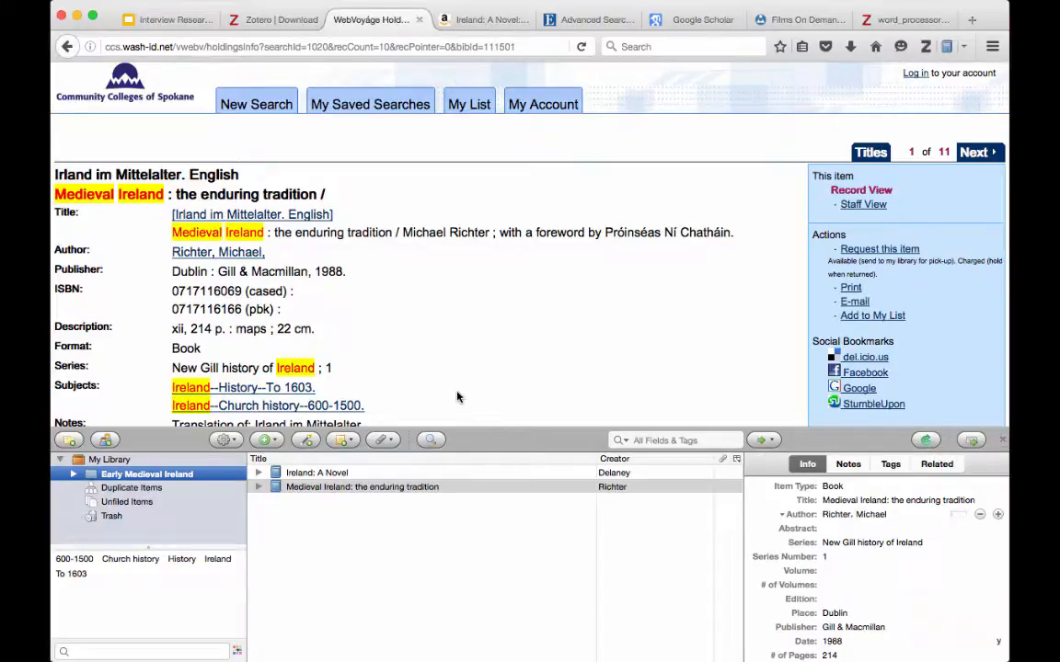
Step: Switch to the Amazon page and search all departments for "medieval ireland"
click(419, 20)
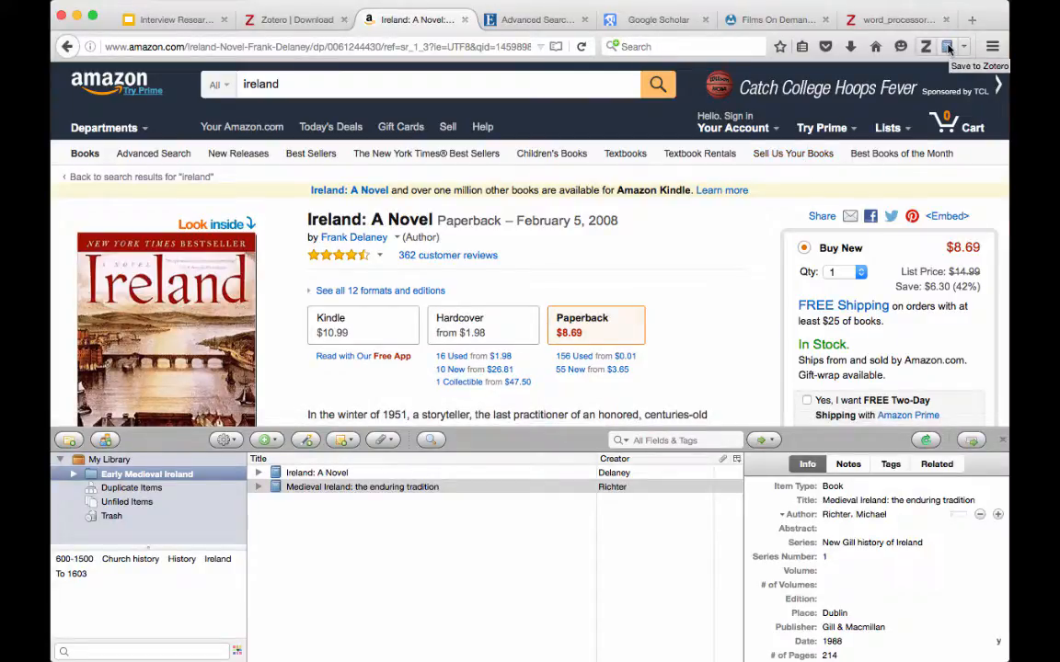
double_click(262, 83)
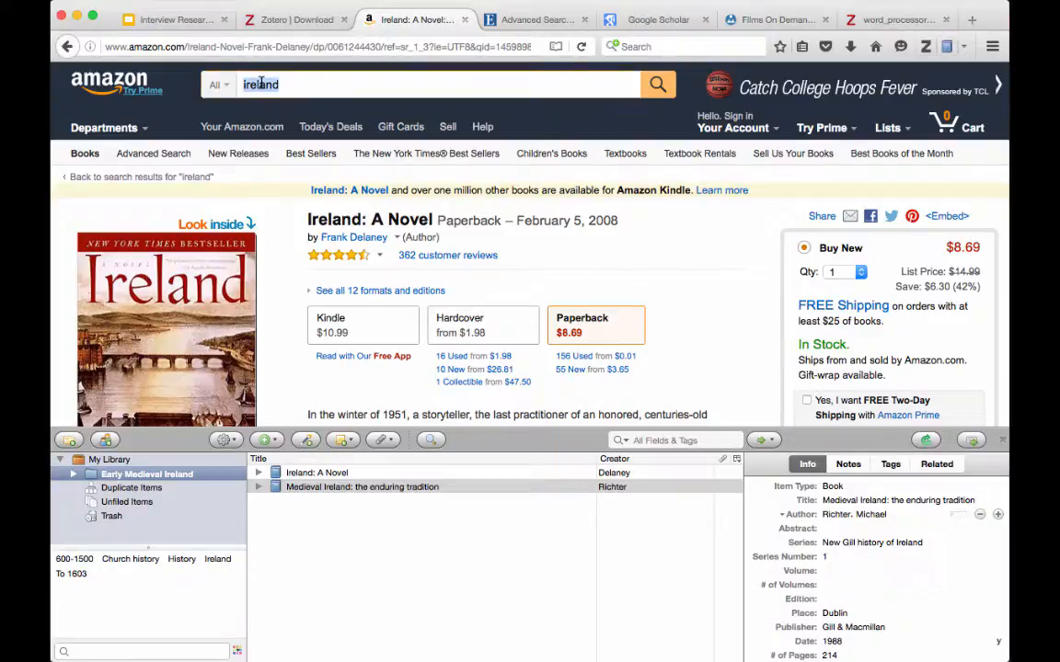
text(medi)
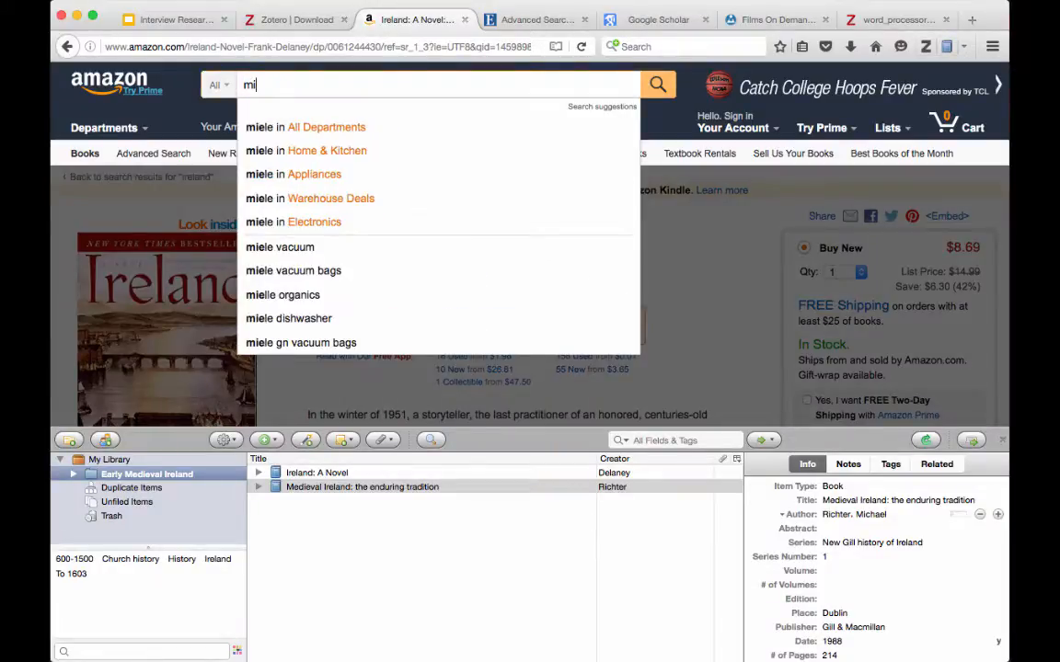
text(eval ireland)
key(Return)
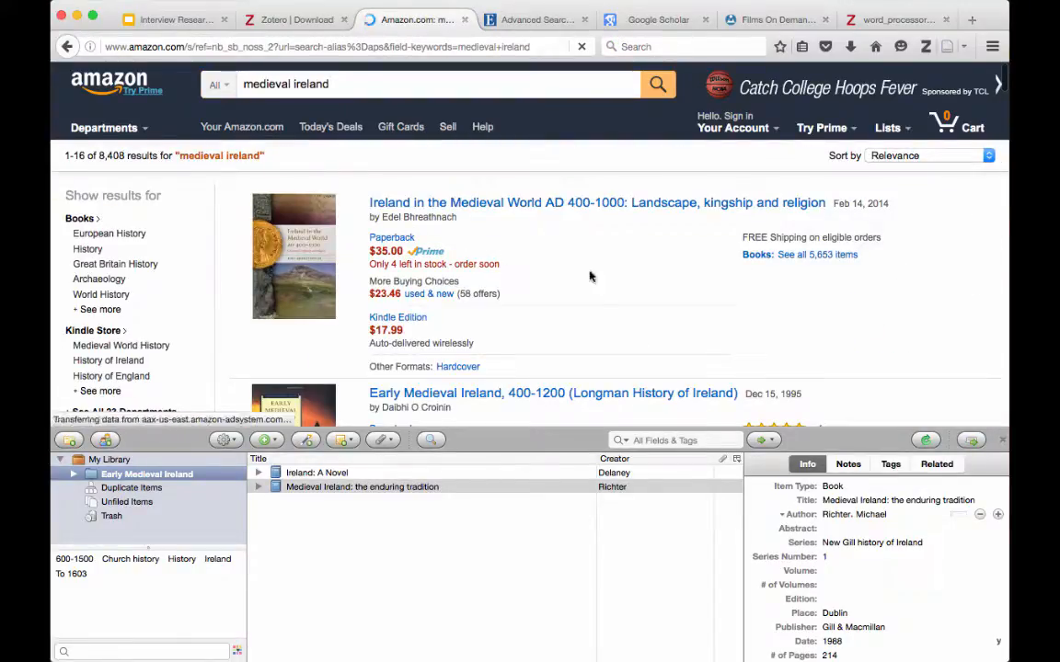
Step: Open the Amazon page for "Ireland in the Medieval World AD 400-1000: Landscape, kingship and religion" and save the book to Zotero
scroll(637, 278, down, 1)
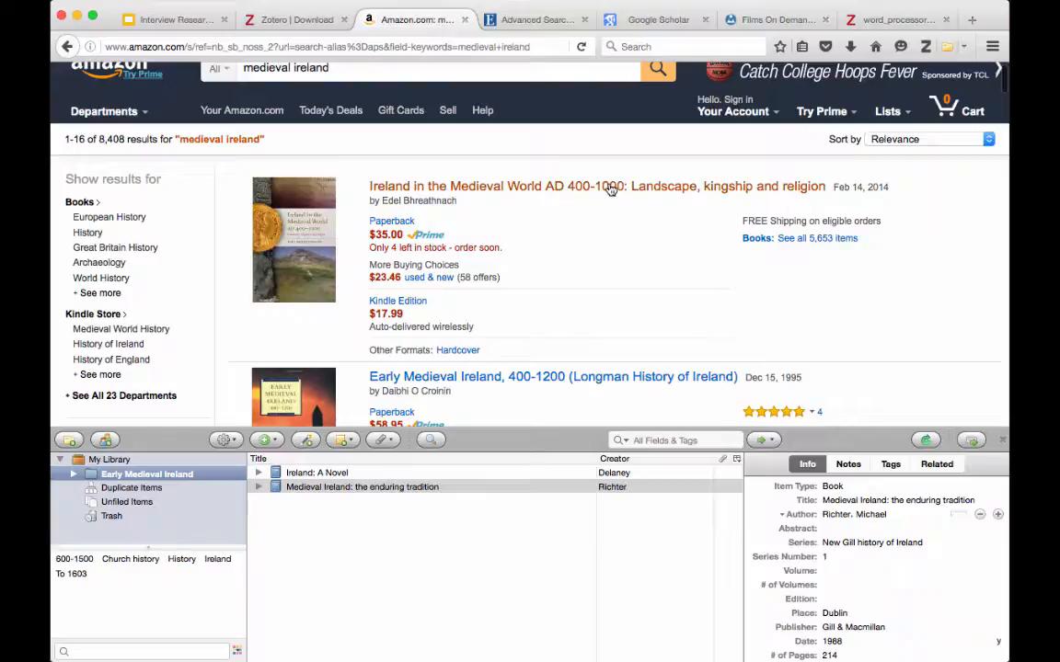
click(608, 189)
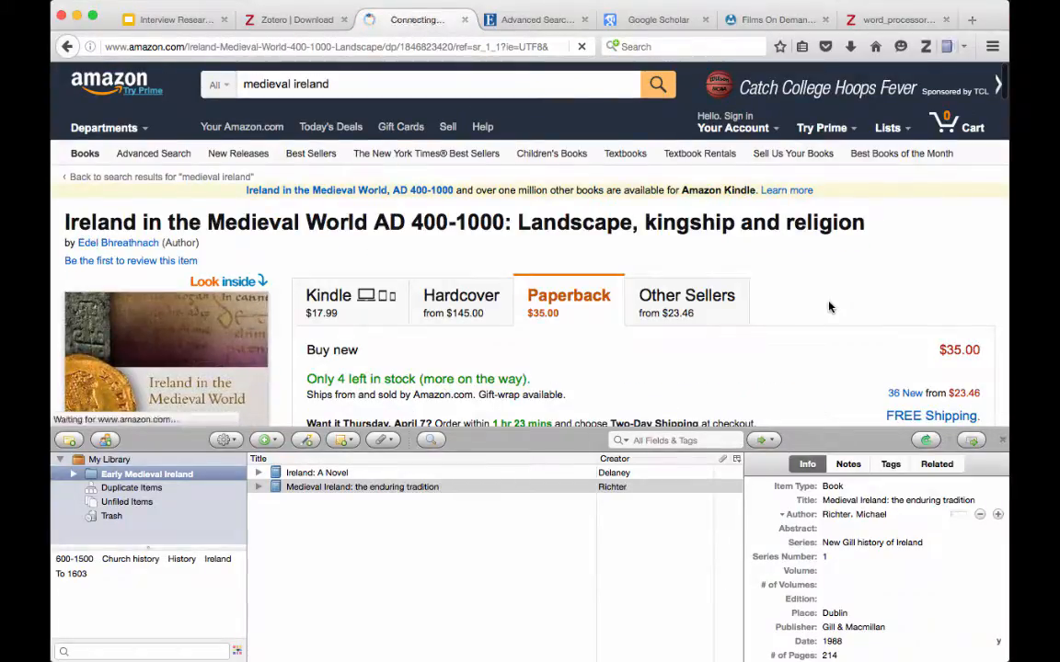
scroll(829, 307, down, 2)
scroll(829, 308, down, 3)
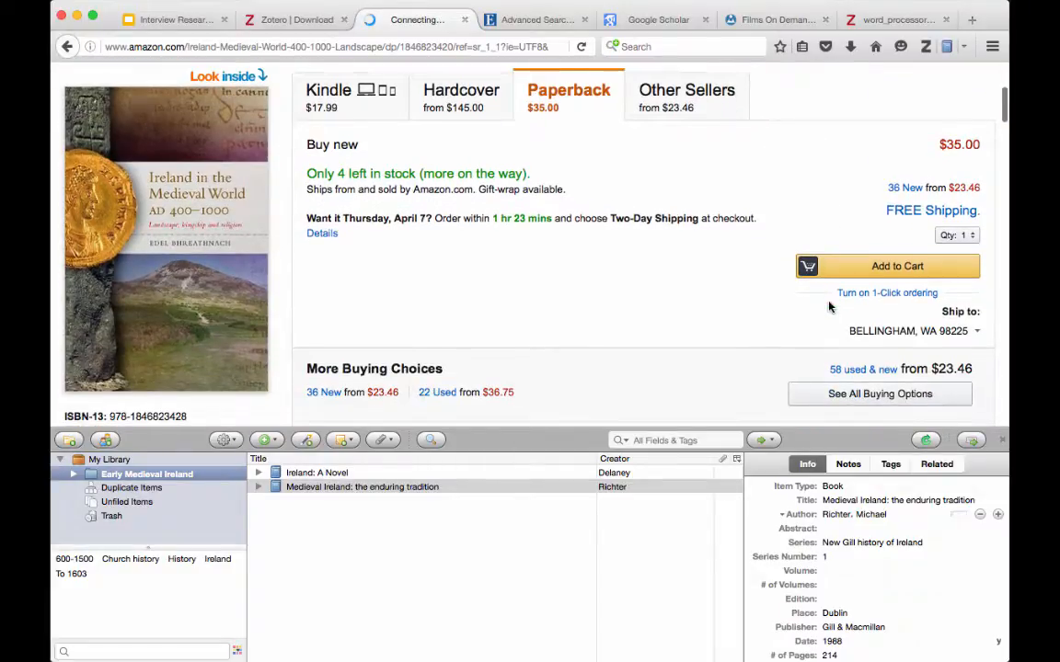
scroll(715, 314, down, 3)
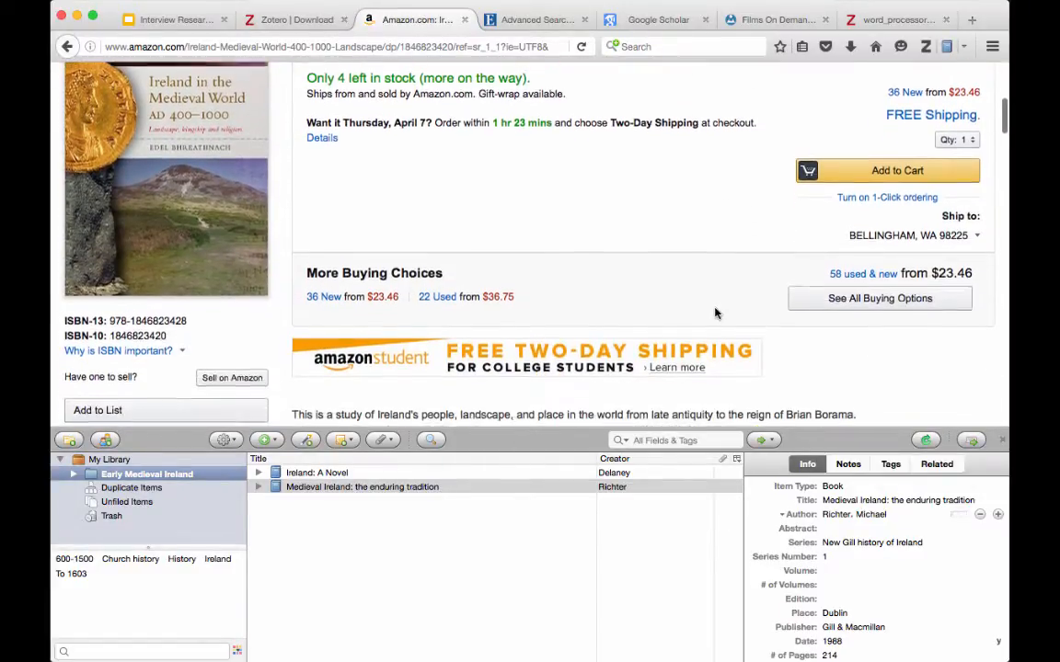
scroll(715, 314, up, 1)
scroll(714, 313, up, 4)
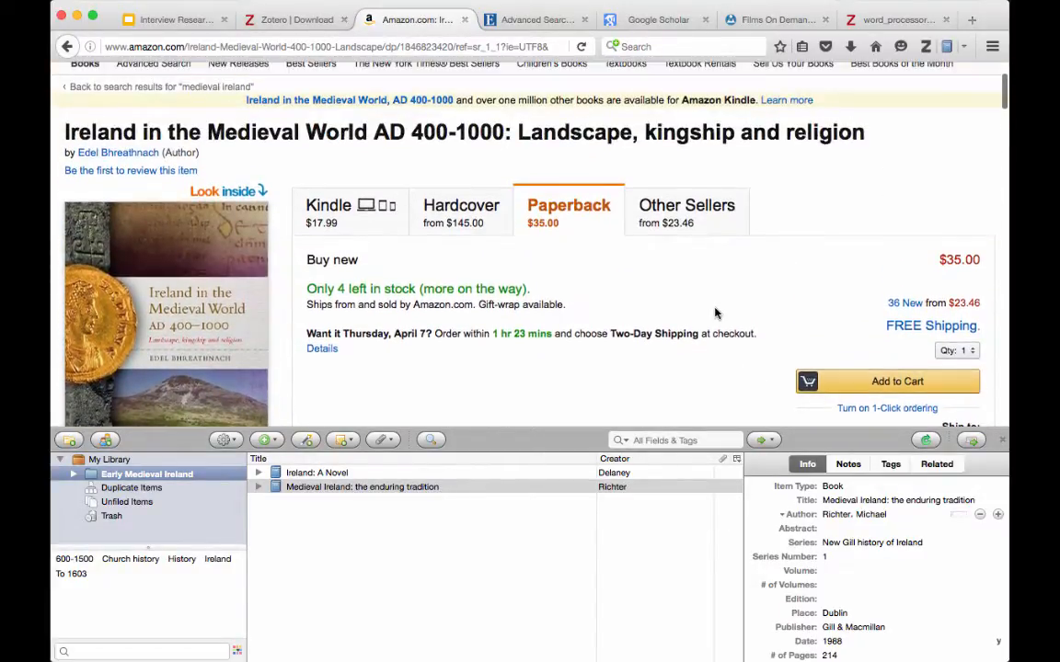
scroll(838, 251, up, 2)
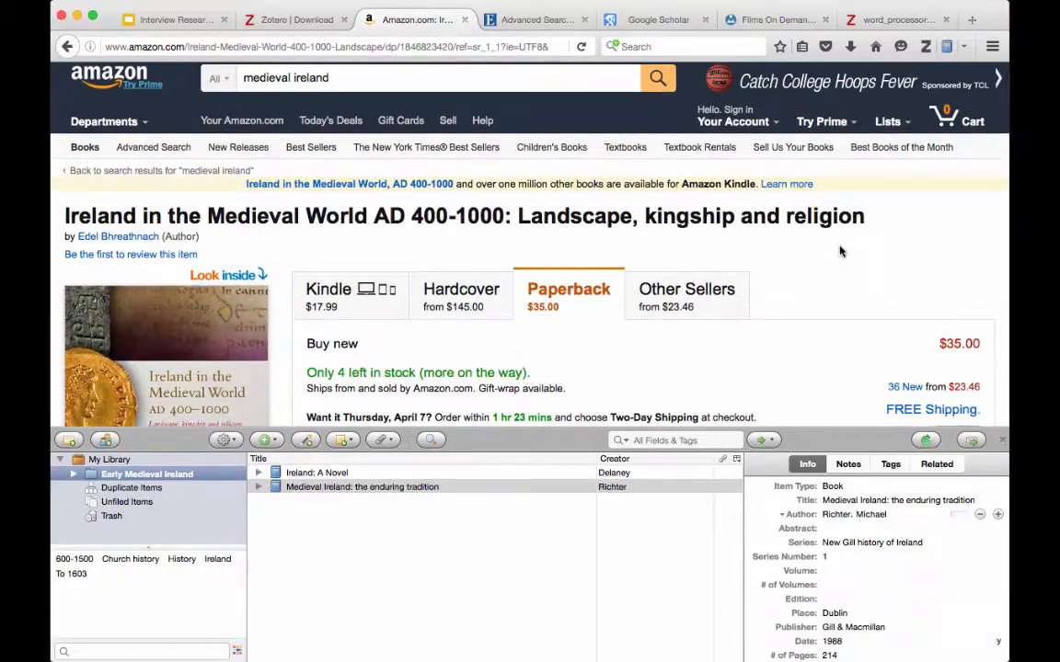
click(948, 47)
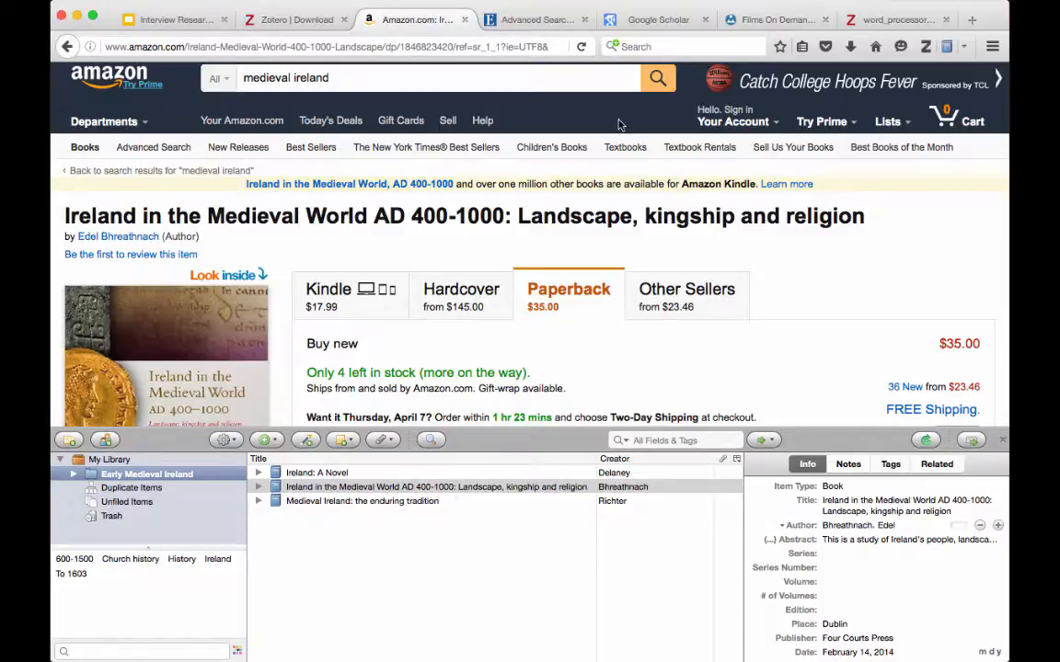
Step: Switch to EBSCOhost Advanced Search and search Academic Search Premier for "medieval ireland"
click(533, 27)
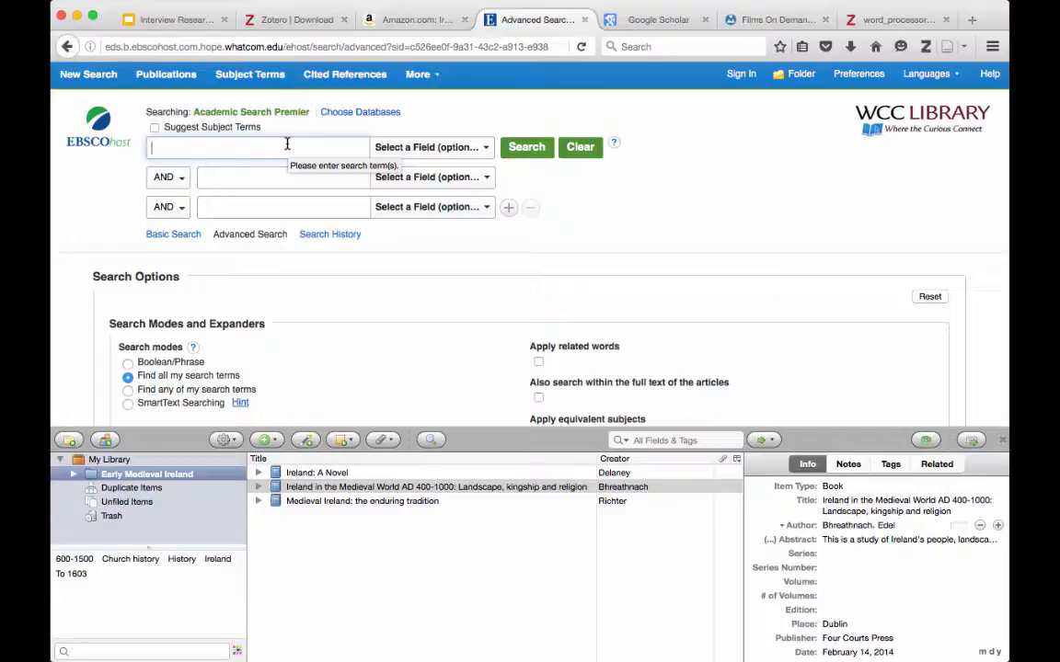
text(me)
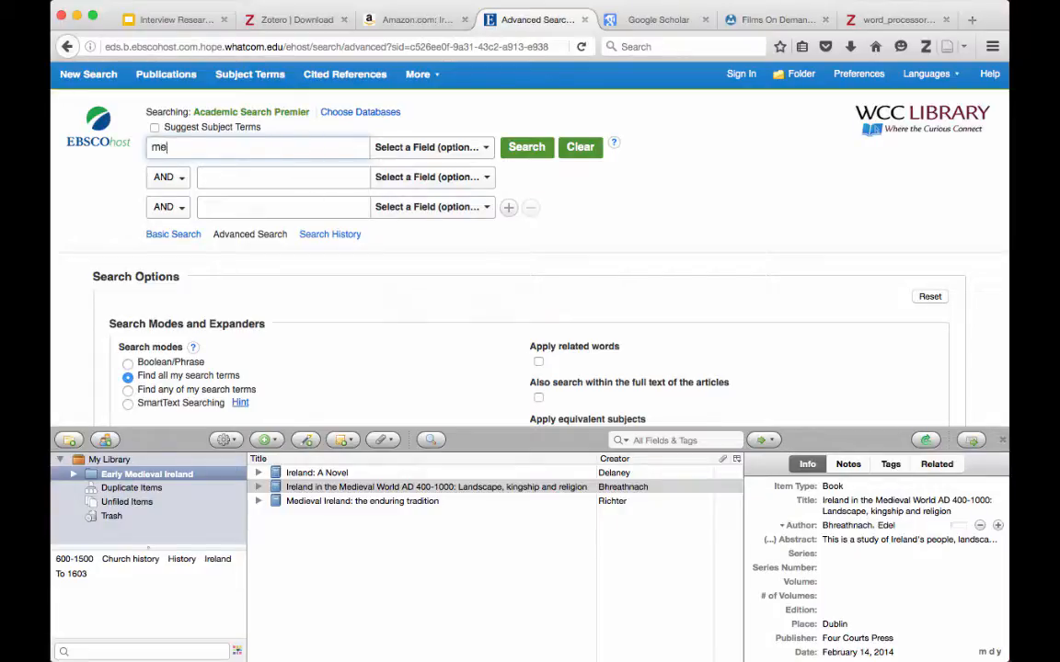
text(dieval ireland)
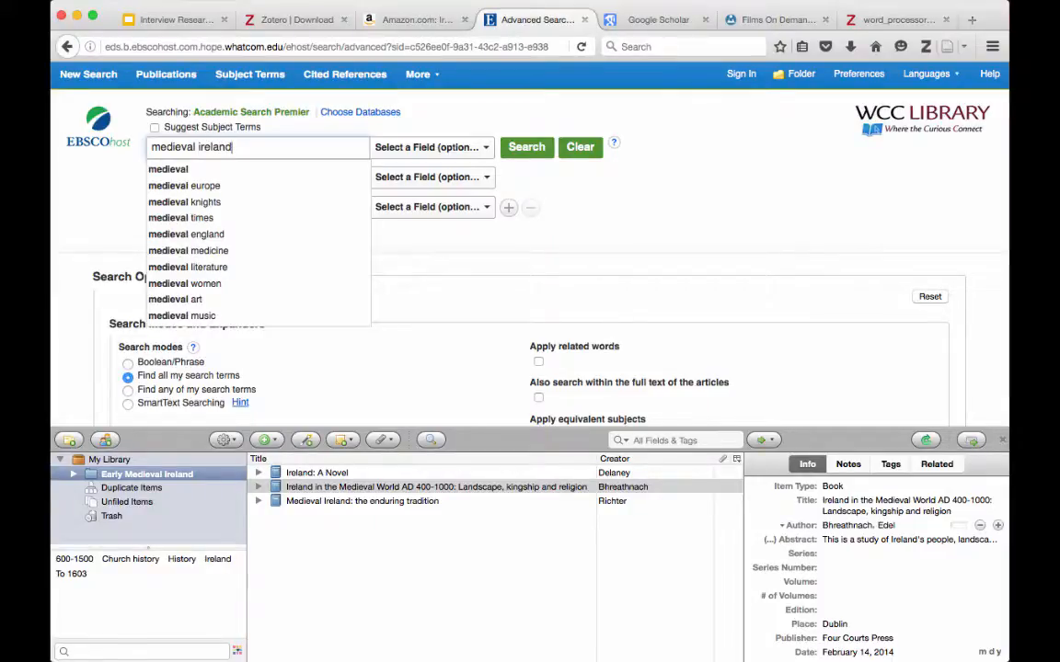
key(Return)
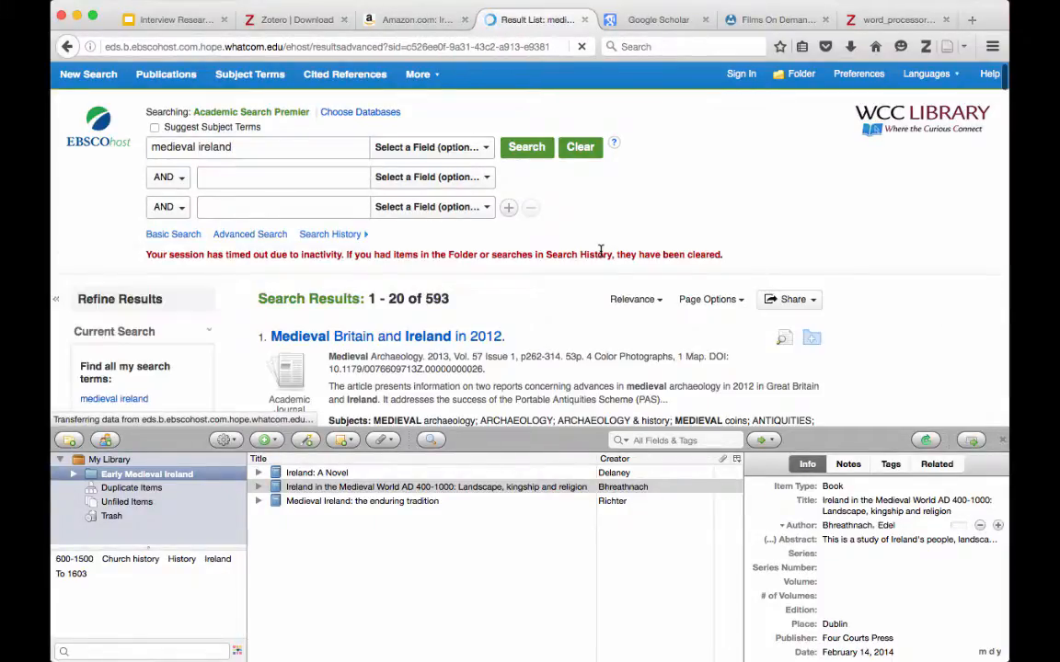
Step: Save the EBSCOhost results "Medieval Britain and Ireland in 2011", "Medieval Britain and Ireland in 2010" and "The Architectural Setting of the Mass in Early-medieval Ireland" to Zotero
scroll(705, 199, down, 2)
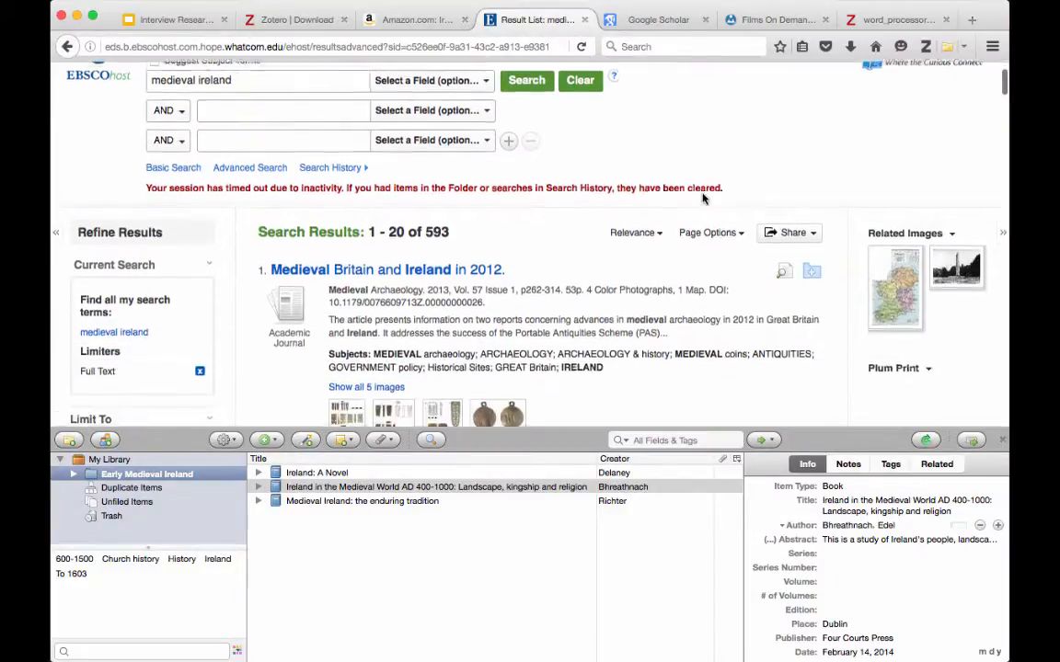
scroll(703, 198, down, 2)
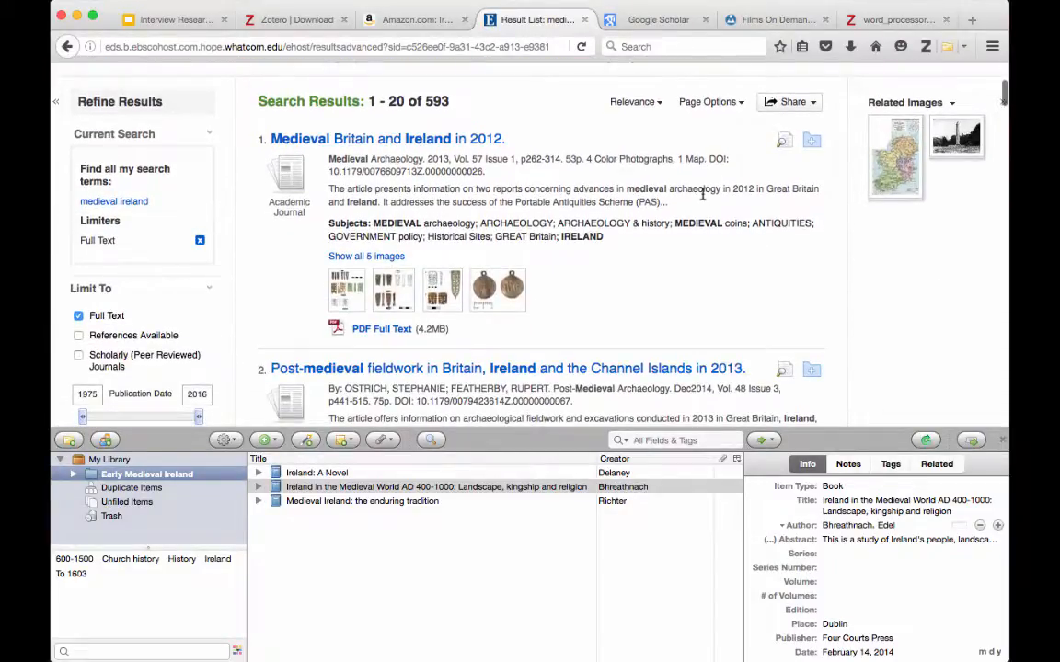
scroll(702, 195, down, 5)
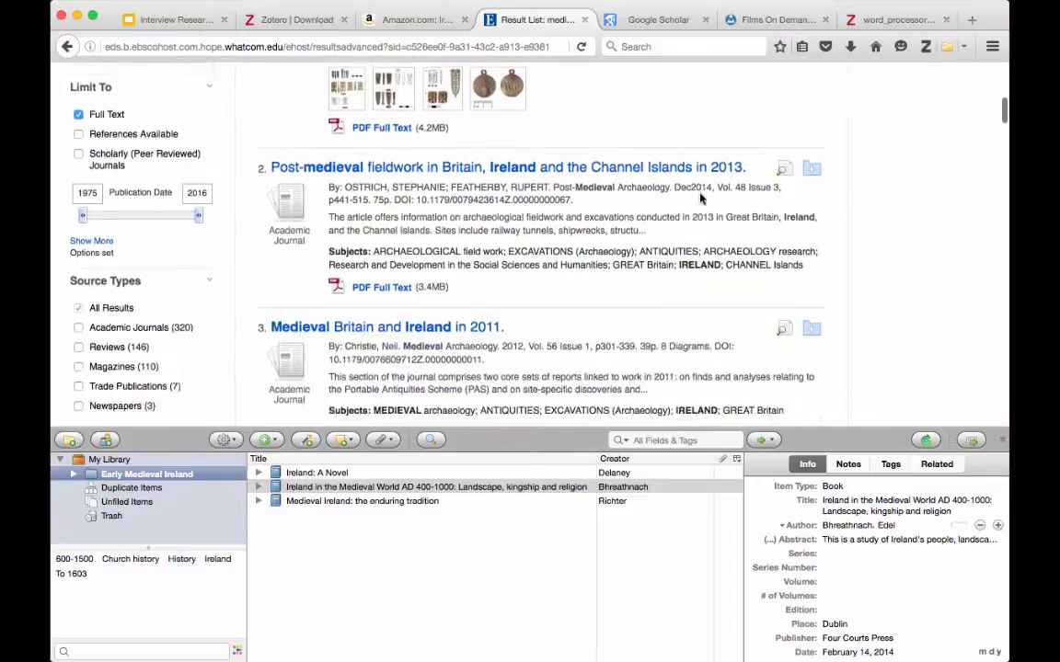
scroll(701, 198, up, 4)
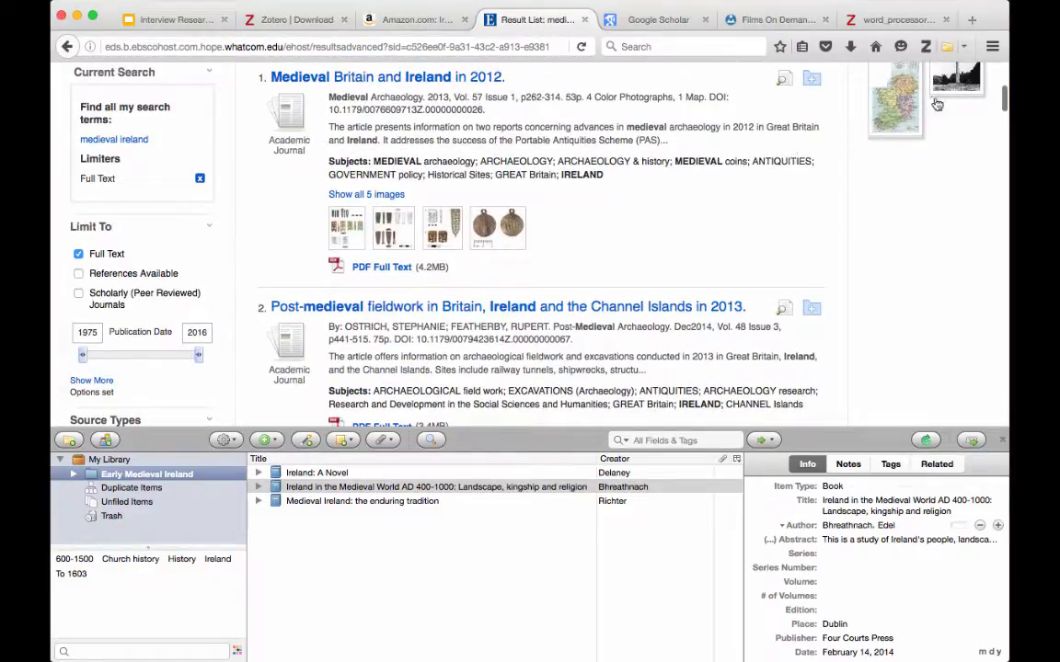
click(948, 48)
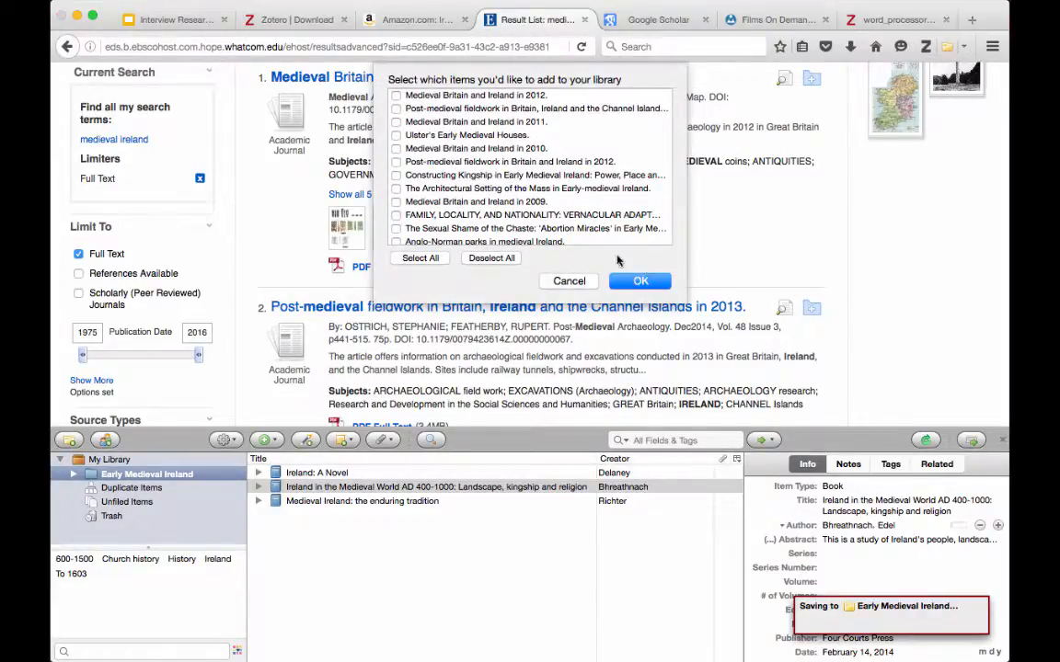
click(396, 122)
click(395, 149)
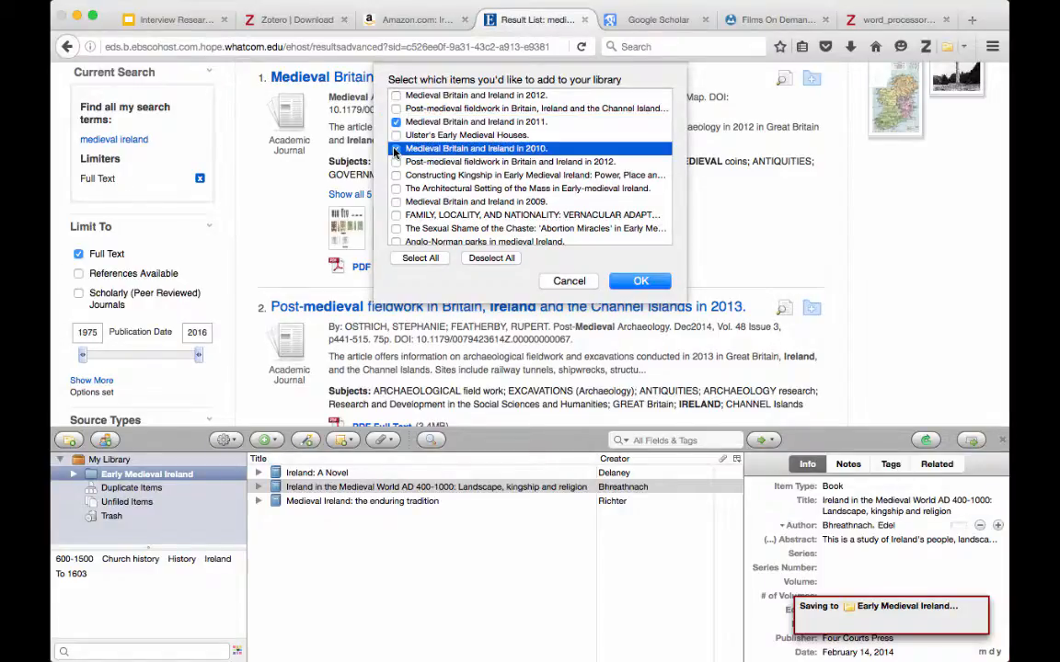
click(396, 188)
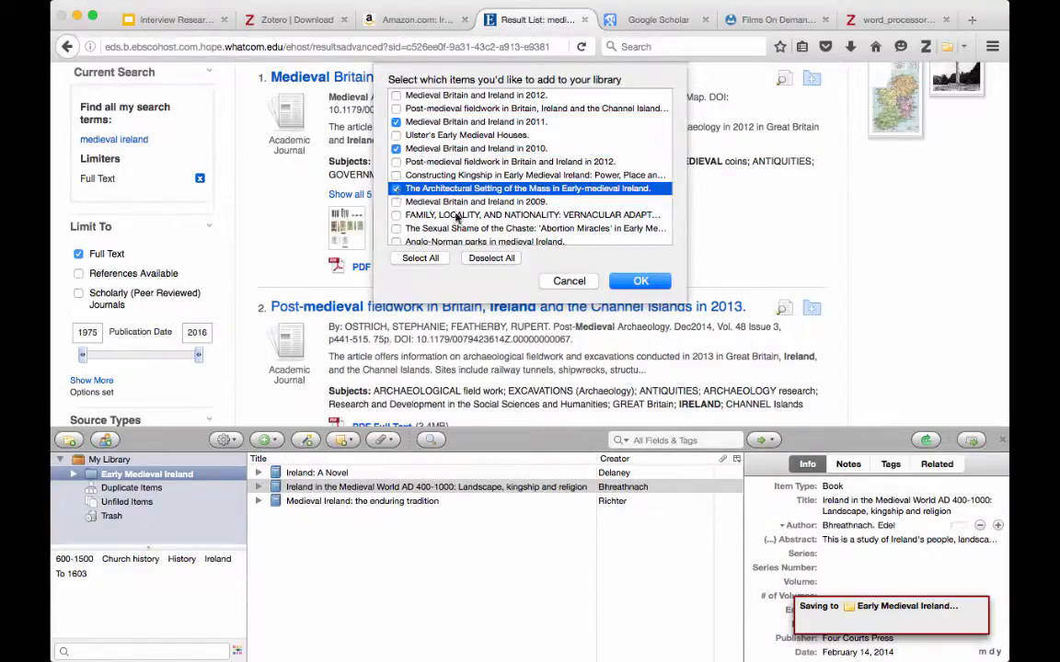
click(644, 285)
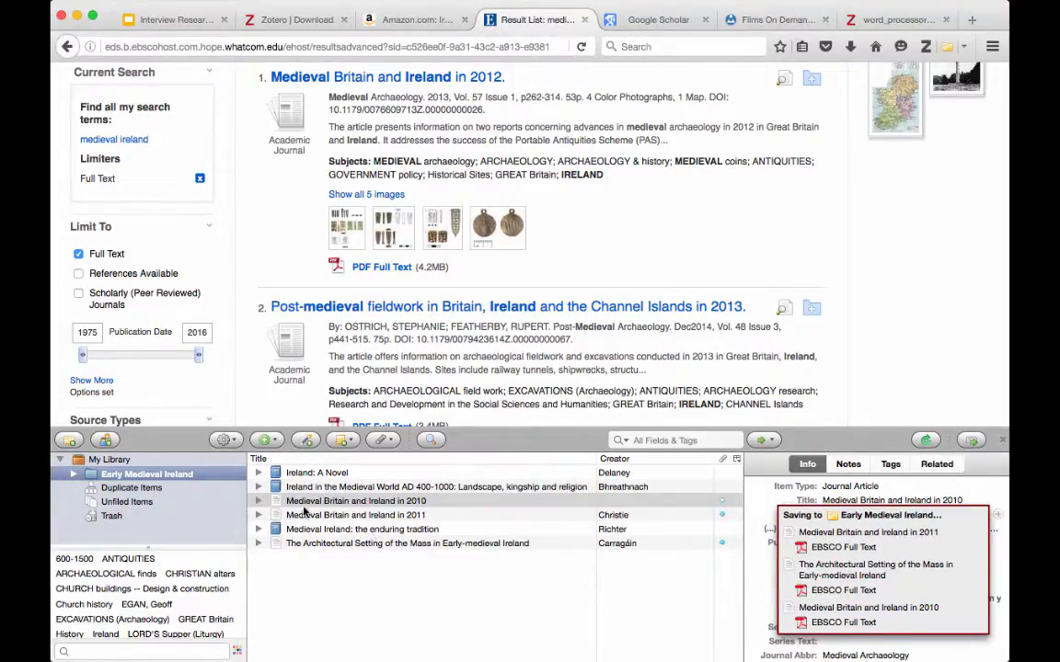
Step: View the full-text PDF attached to "Medieval Britain and Ireland in 2010" and return to the EBSCOhost results
click(258, 501)
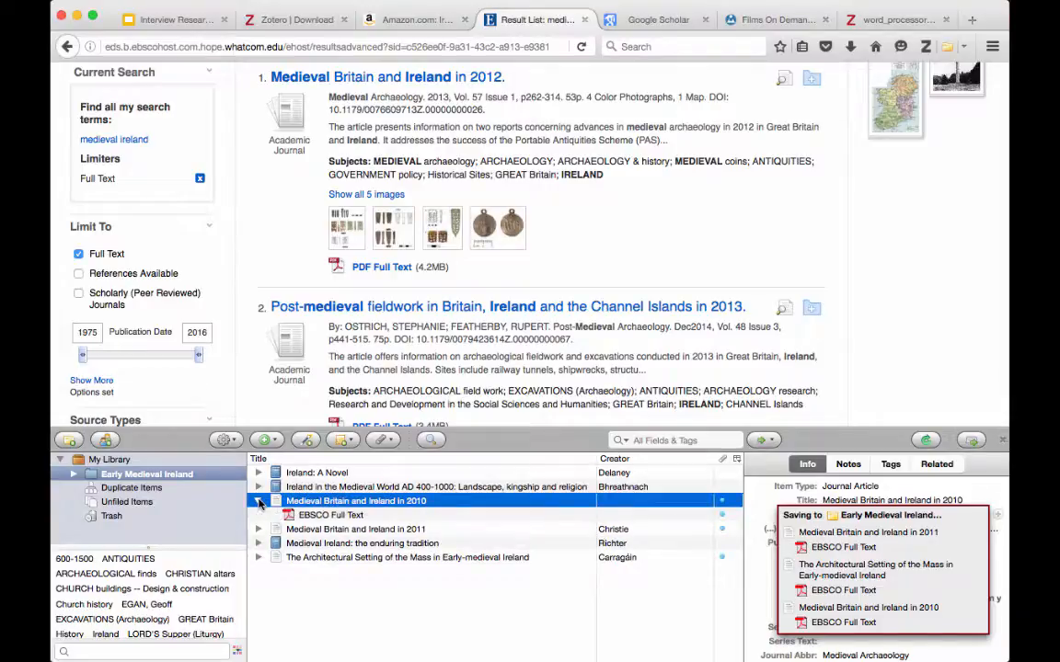
click(304, 515)
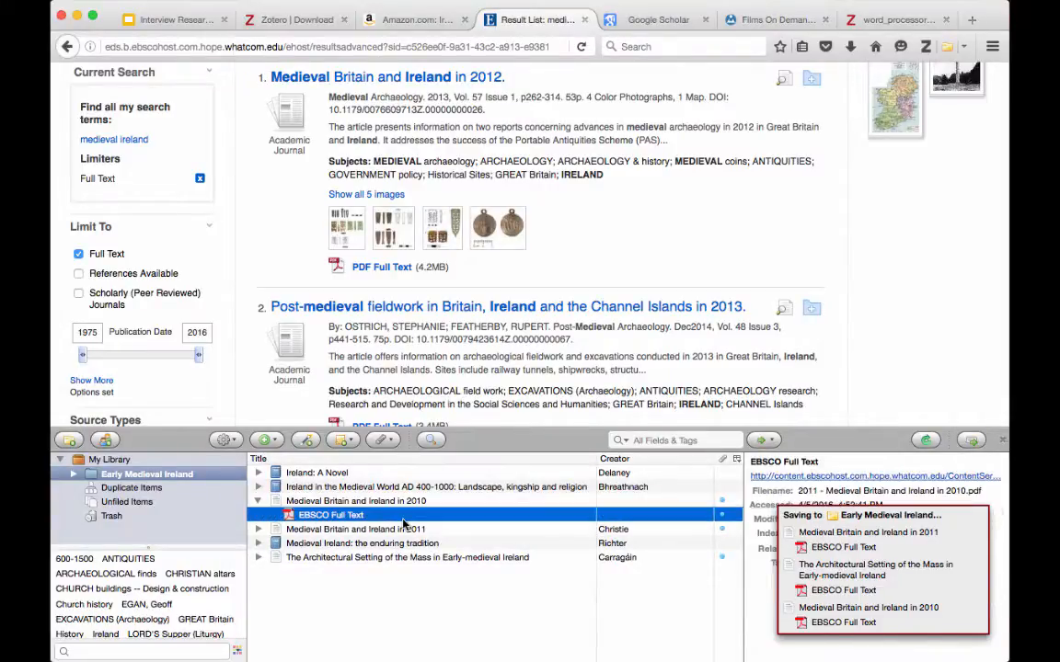
double_click(454, 520)
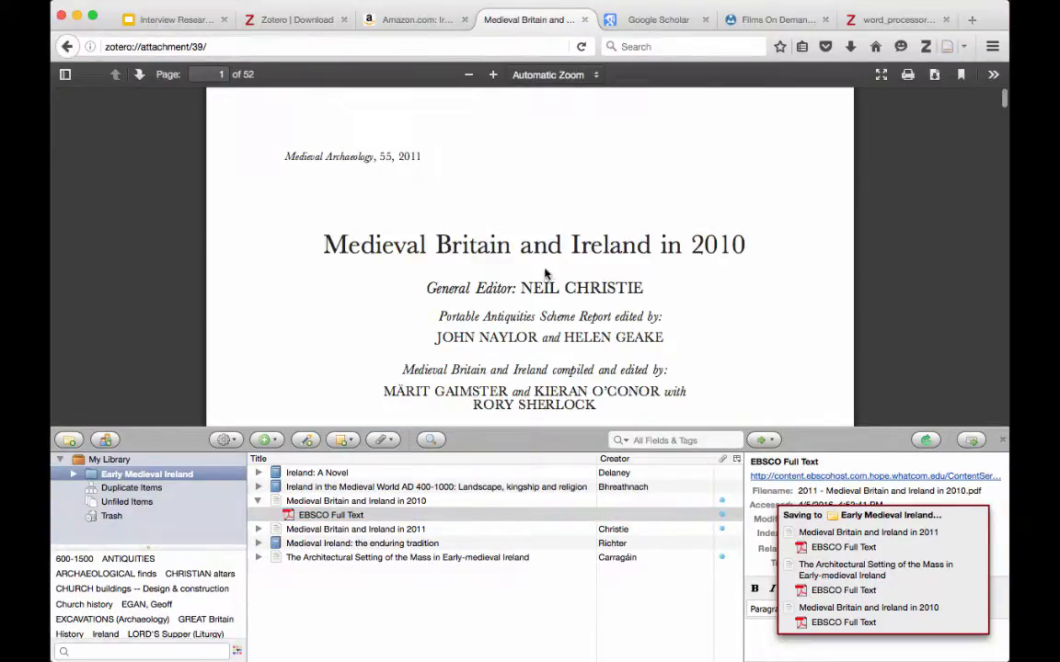
click(67, 47)
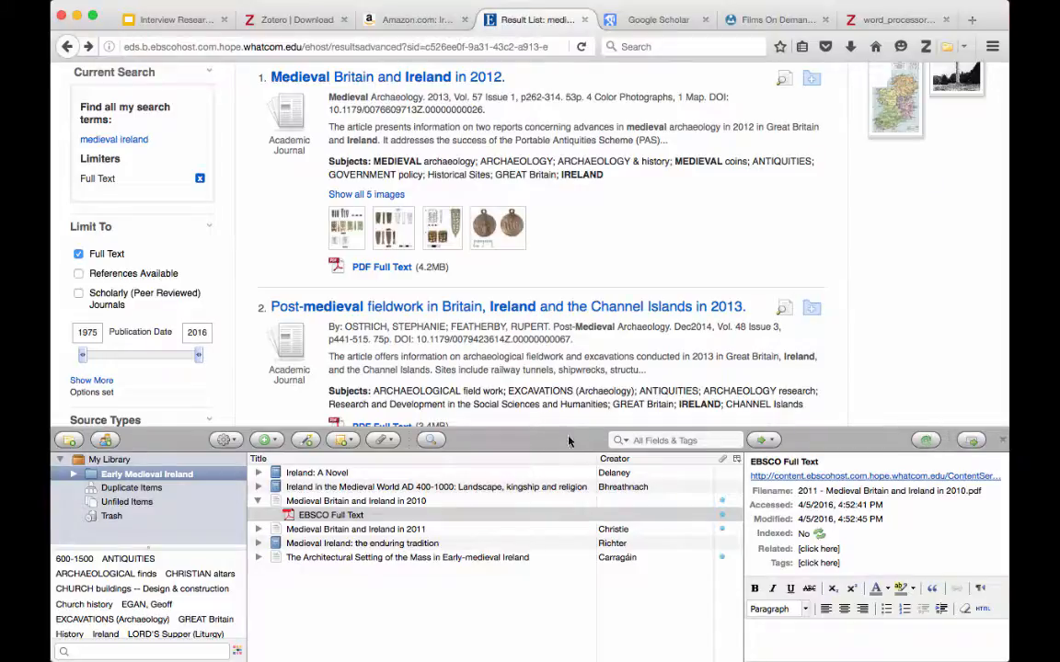
Step: Switch to Google Scholar and search for "medieval ireland"
click(669, 22)
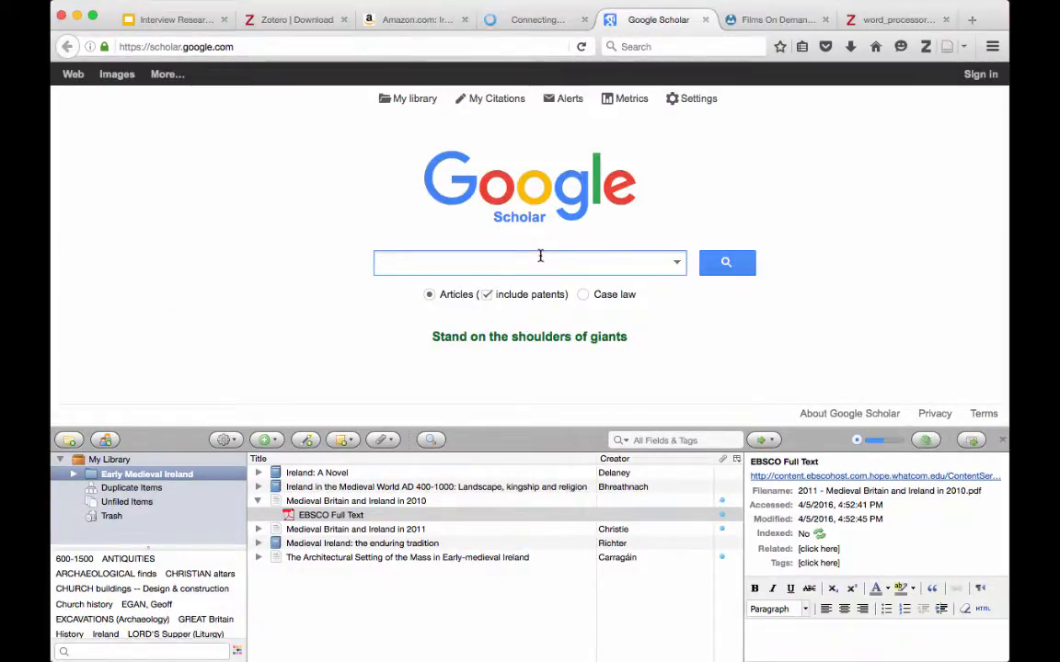
text(medi)
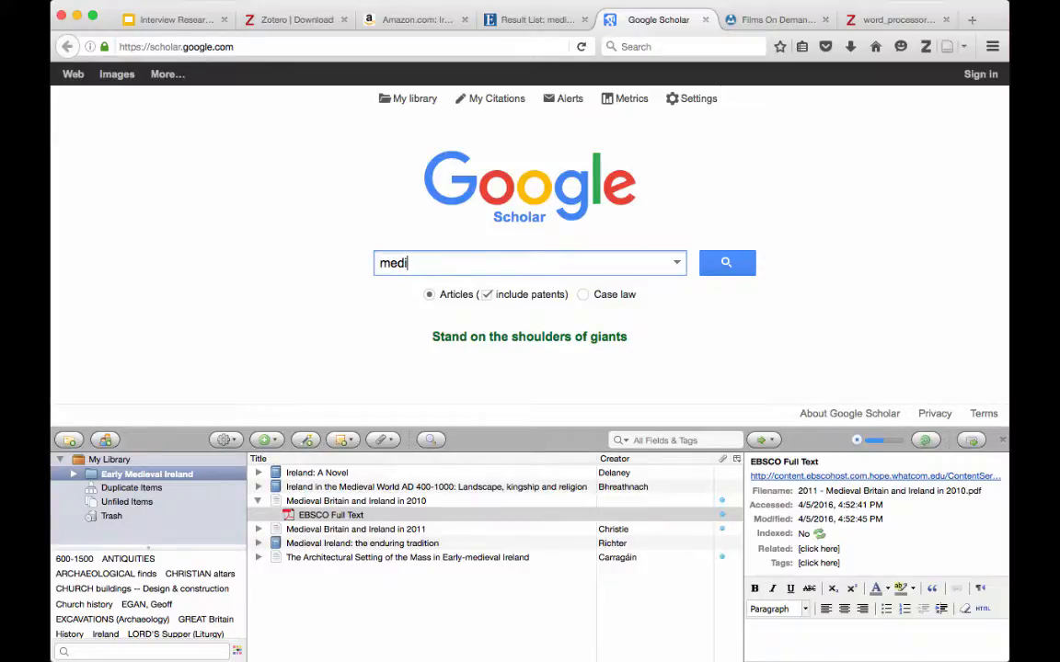
text(eval ireland)
key(Return)
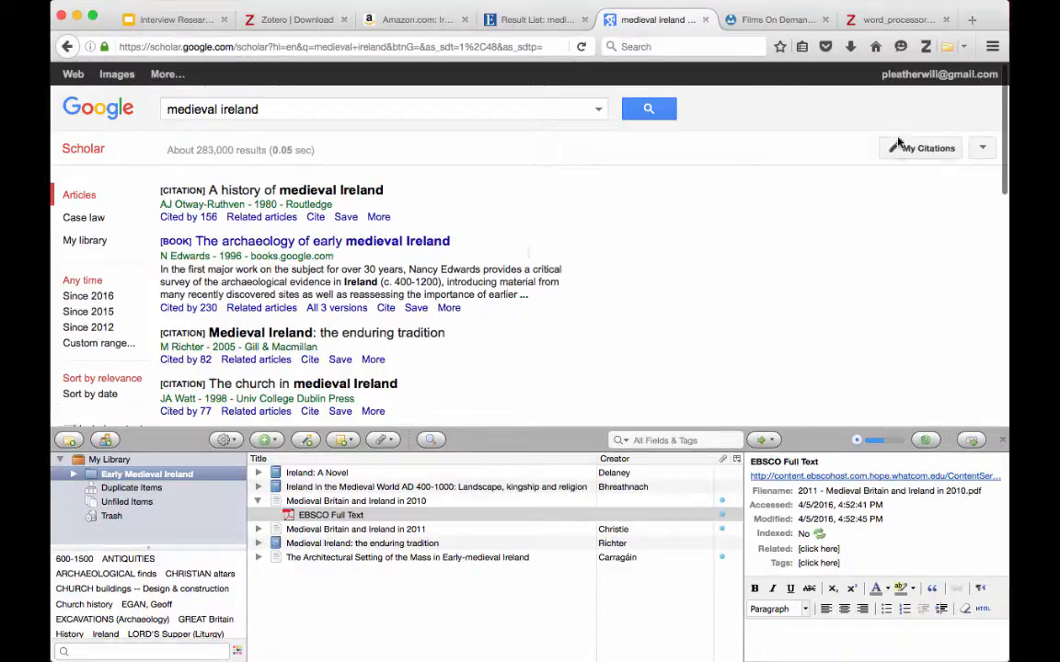
Step: Save the Google Scholar results "Merchants and Mariners: In Medieval Ireland" and "The church in medieval Ireland" to Zotero
click(947, 45)
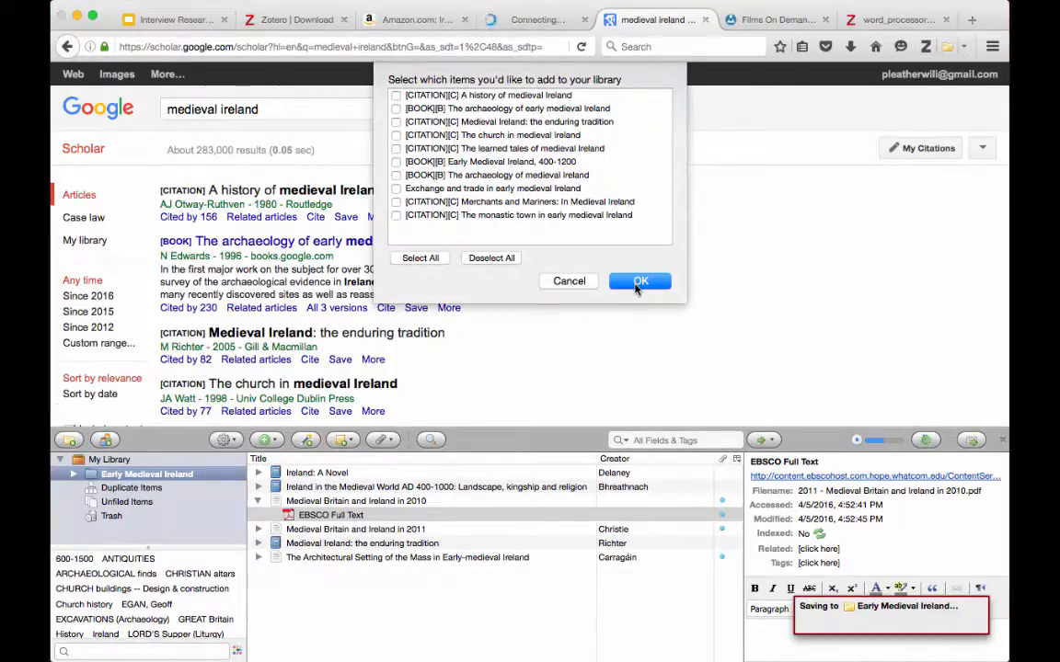
click(396, 202)
click(395, 135)
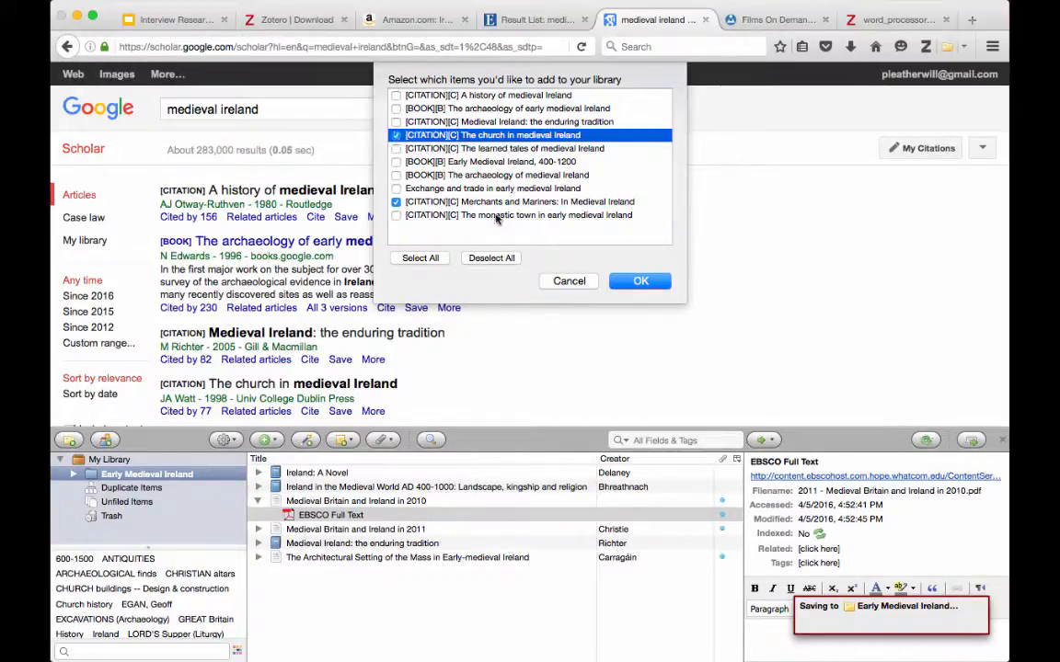
click(613, 285)
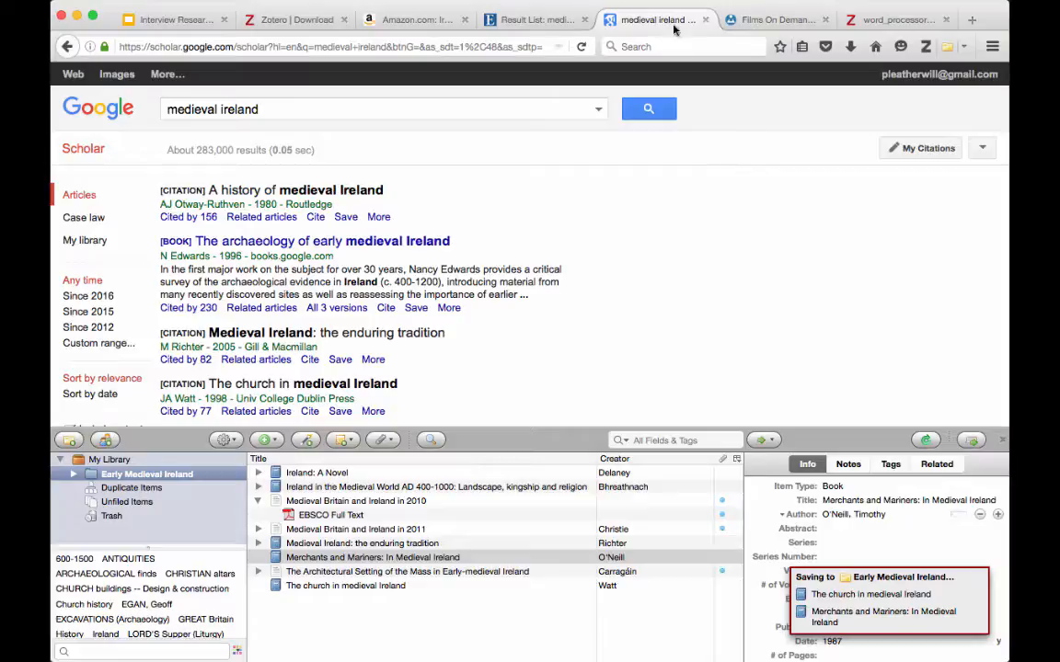
Step: Switch to Films On Demand and search its videos for "medieval ireland"
click(753, 20)
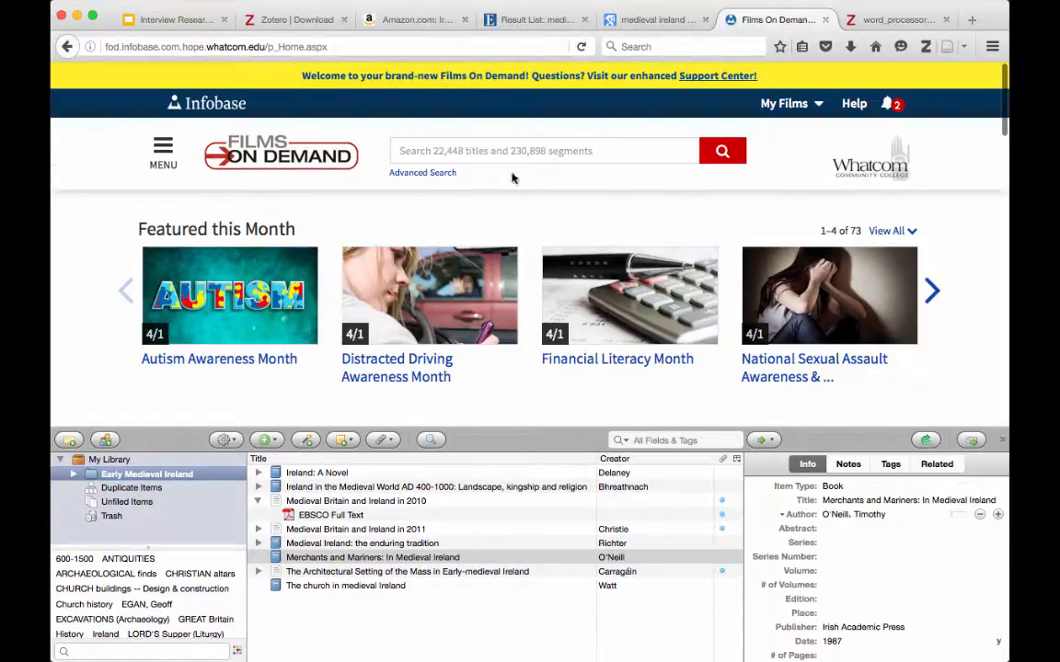
click(524, 159)
text(m)
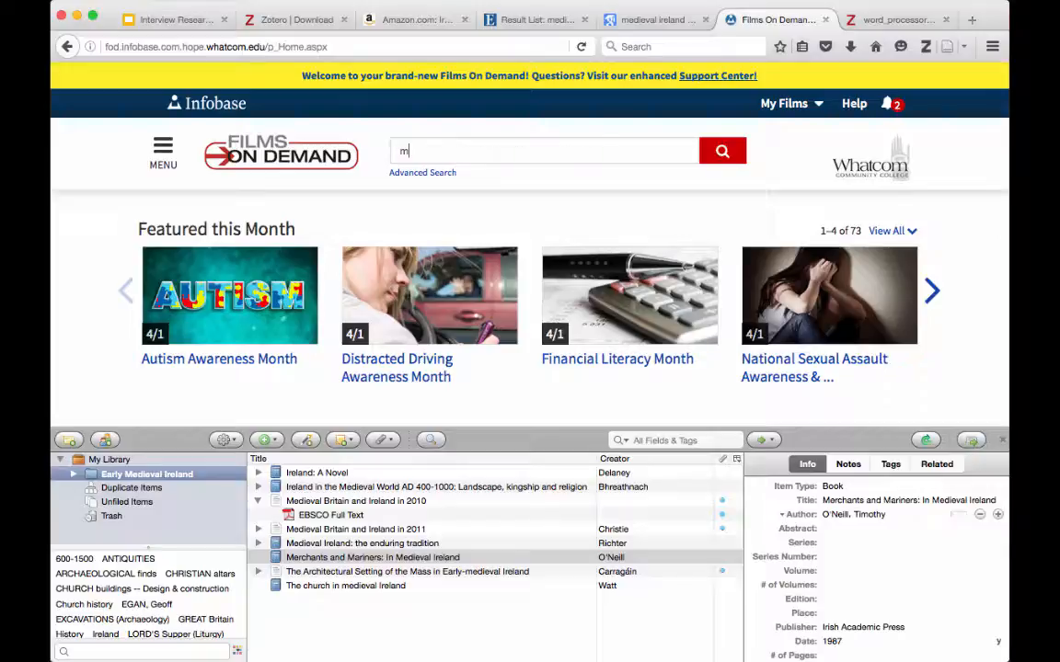
text(edieval ireland)
key(Return)
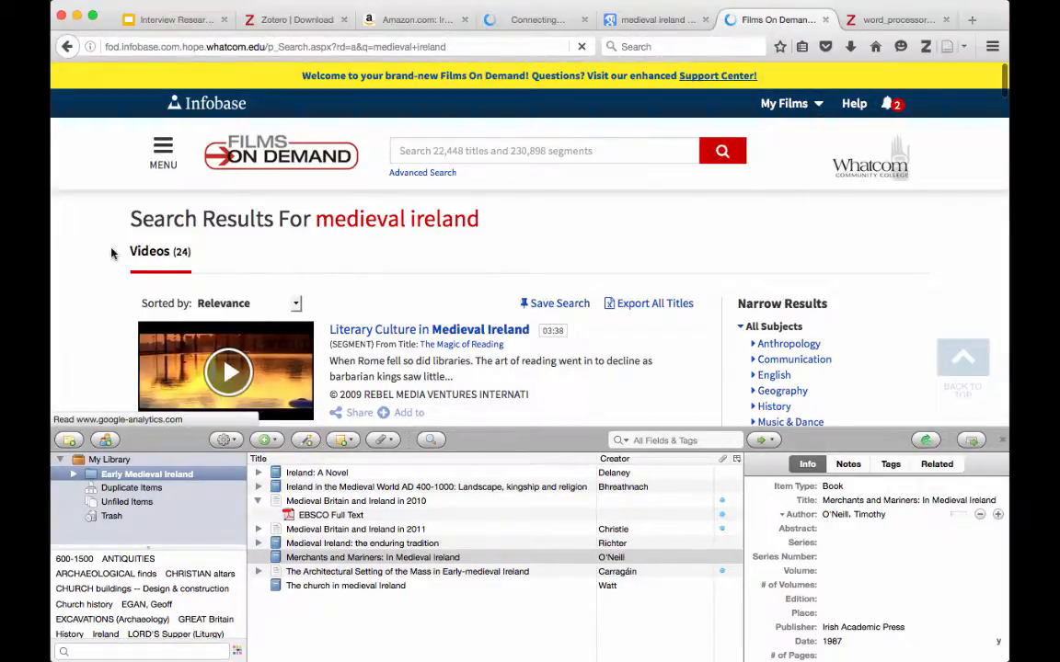
Step: Open the video segment "Literary Culture in Medieval Ireland" and save its web page to Zotero
scroll(111, 253, down, 5)
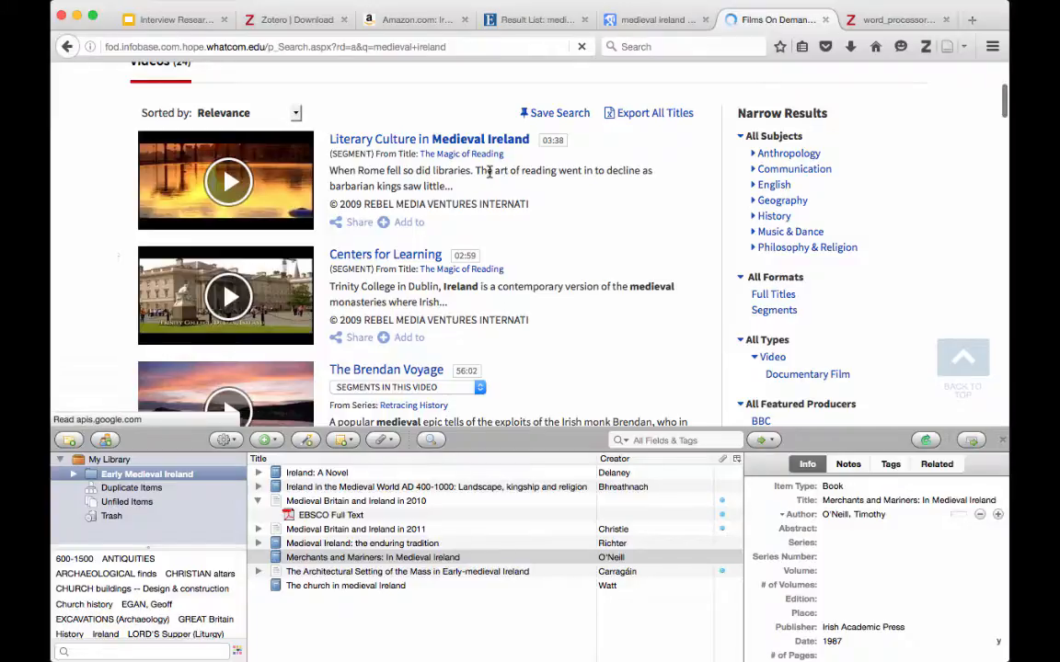
click(426, 143)
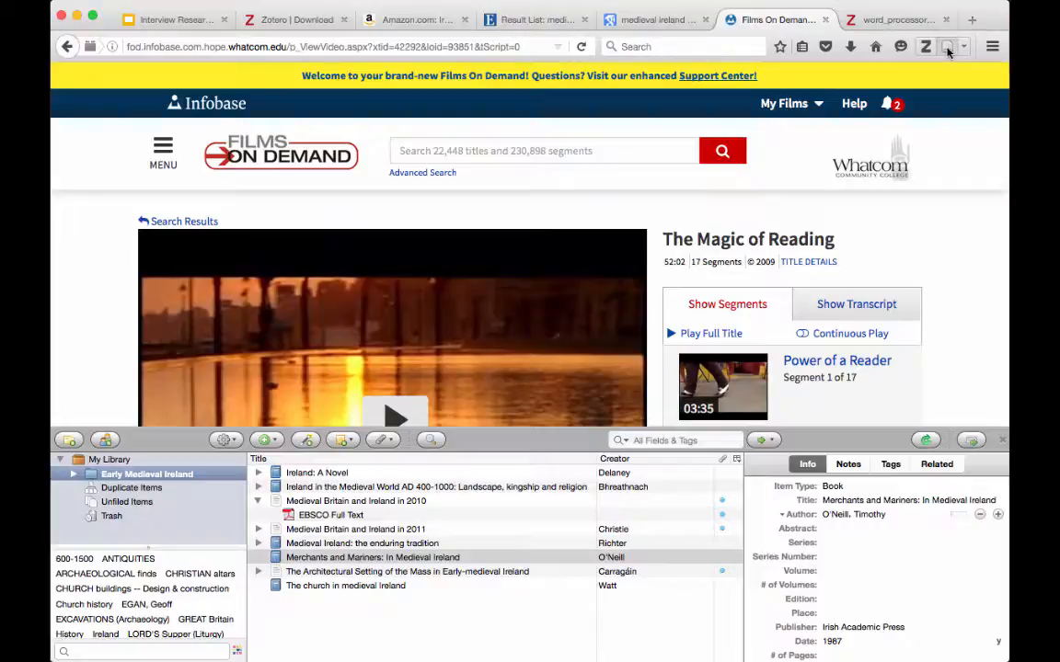
click(948, 52)
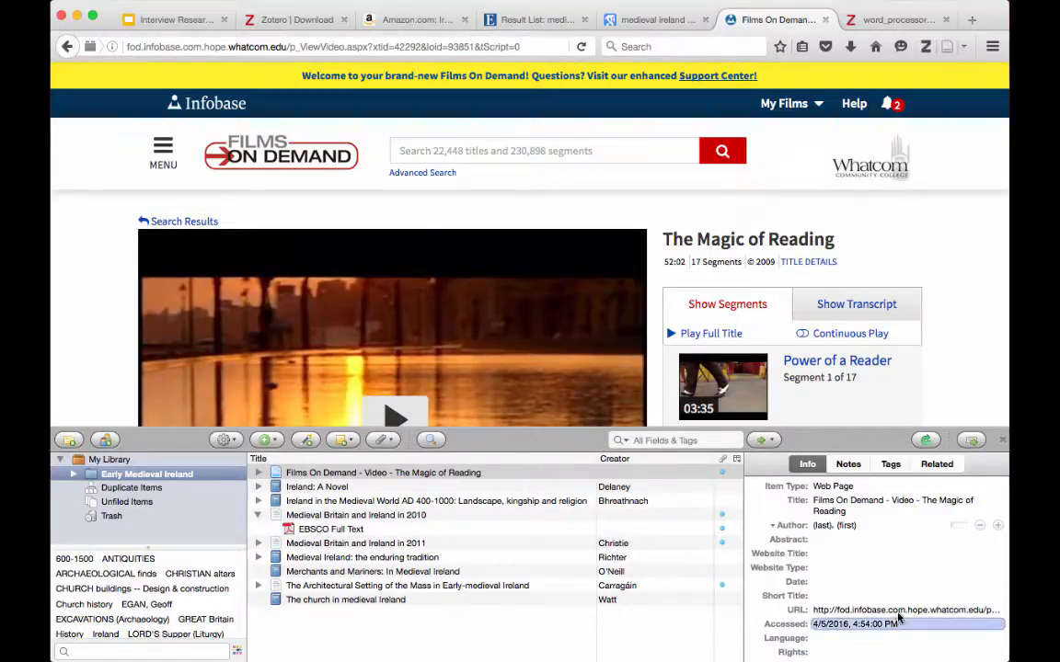
Step: Check the URL field and the attached snapshot of the saved Films On Demand web page item
click(868, 614)
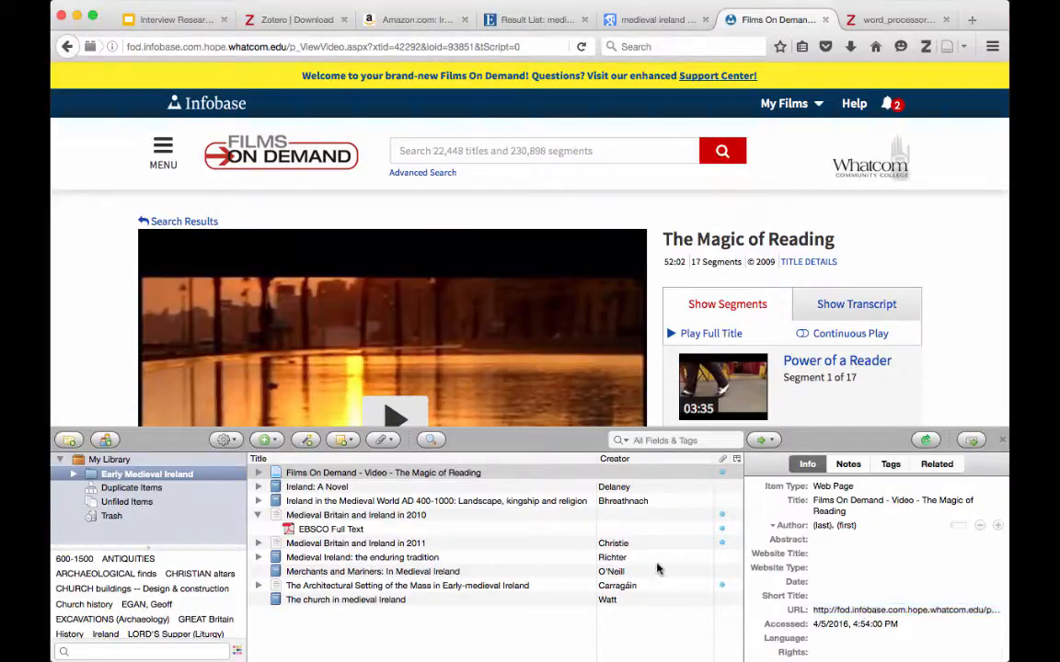
click(259, 472)
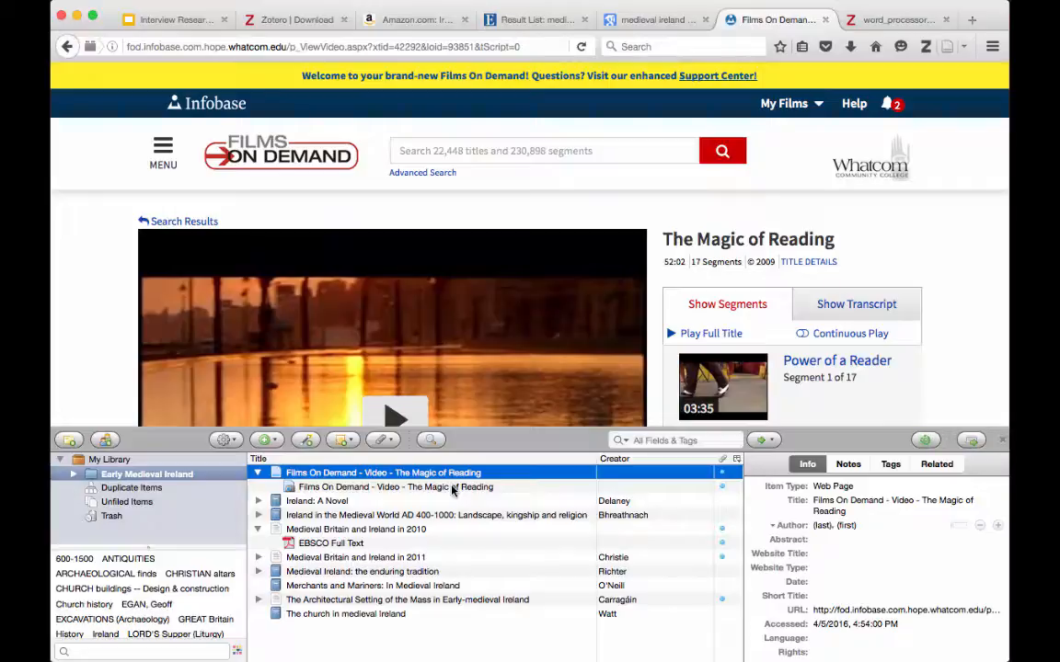
click(451, 488)
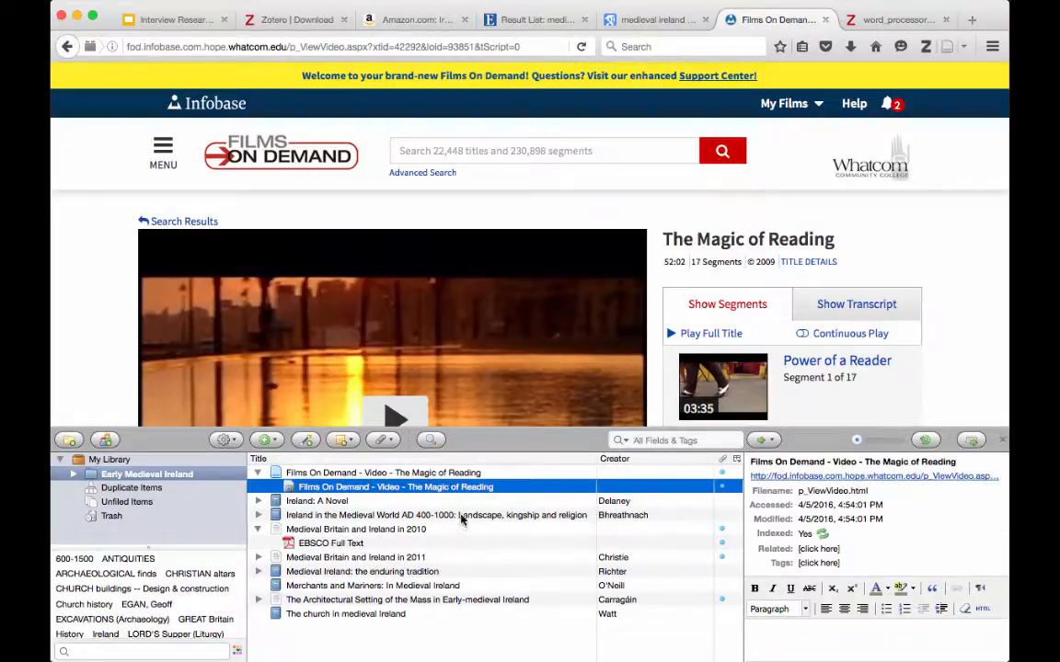
Step: Review all the bibliographic fields of the book "Ireland: A Novel" in the Zotero collection
click(464, 501)
click(869, 514)
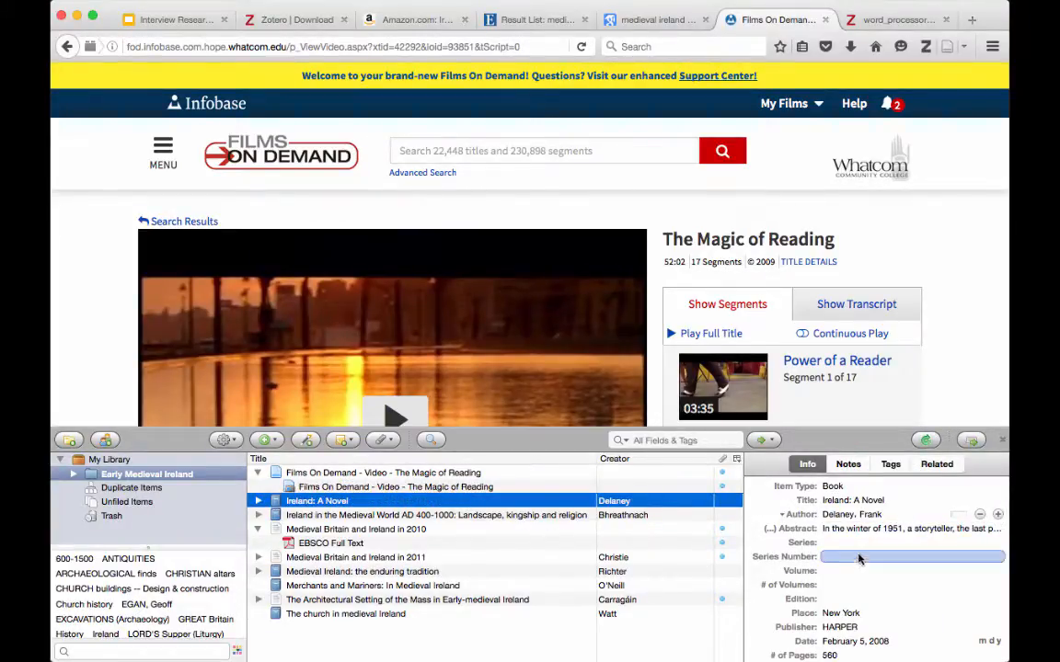
key(Tab)
scroll(876, 562, down, 3)
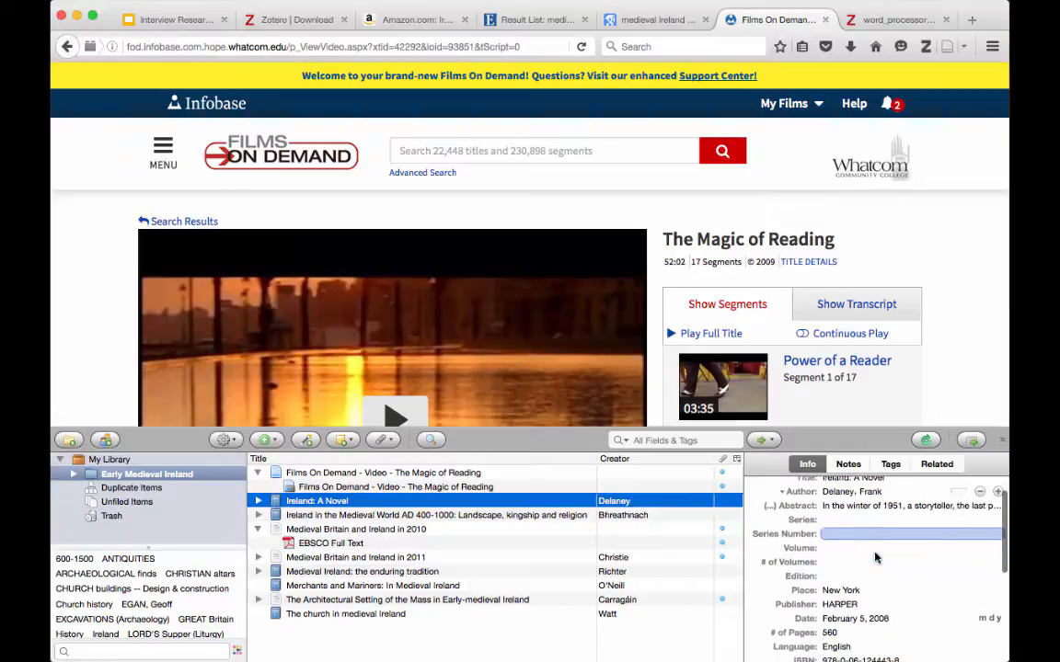
scroll(875, 559, up, 3)
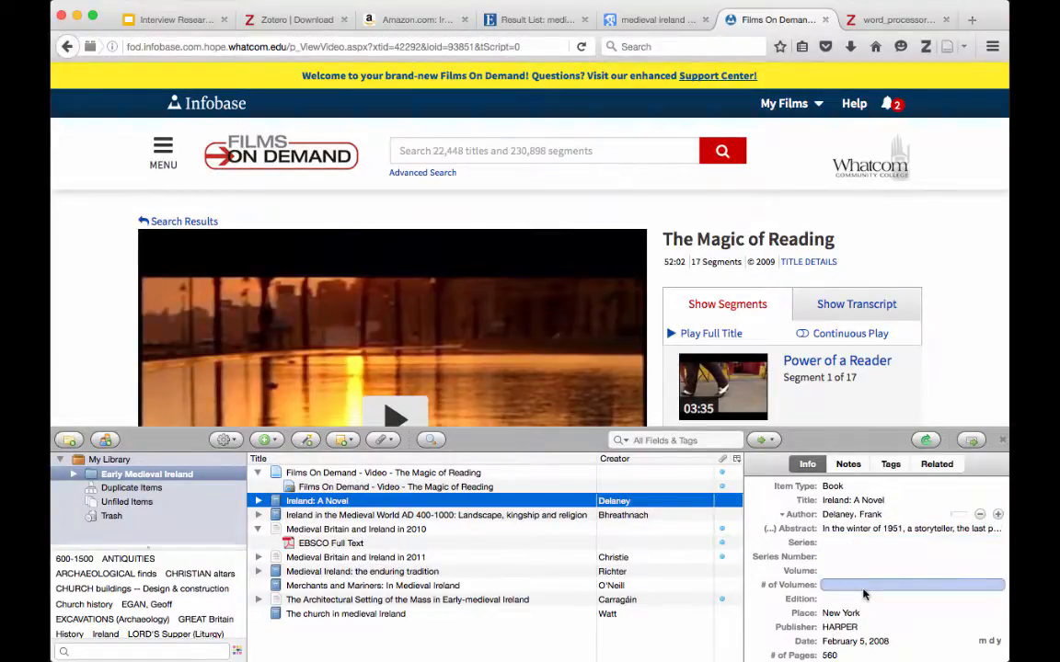
scroll(862, 595, down, 5)
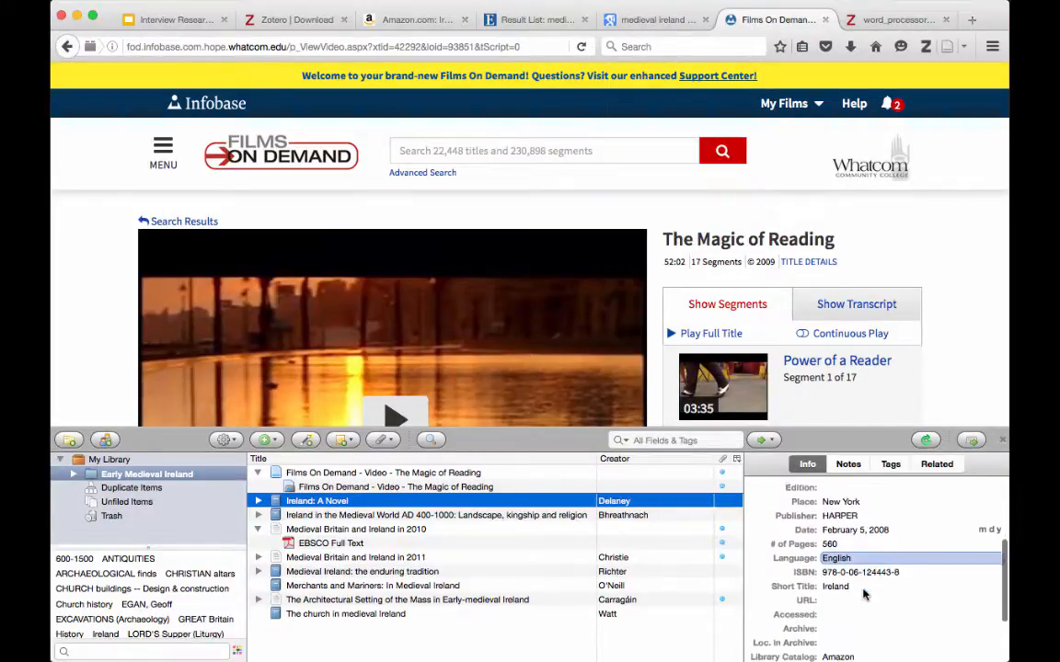
scroll(862, 595, up, 5)
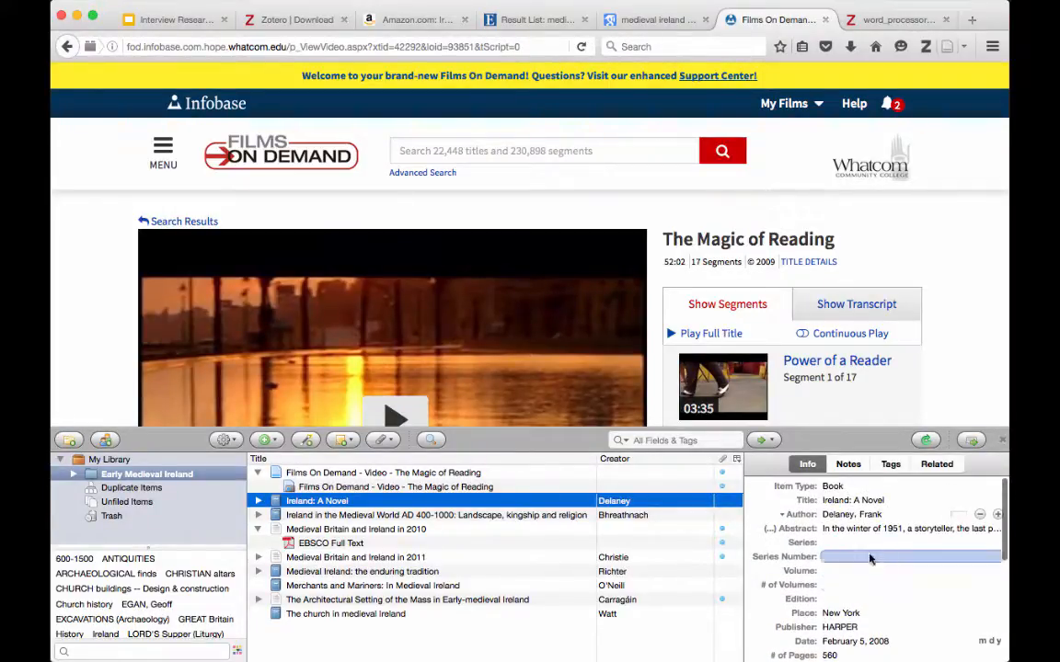
Step: Add a note reading "Blah blah blah" to the article "Medieval Britain and Ireland in 2011"
click(457, 560)
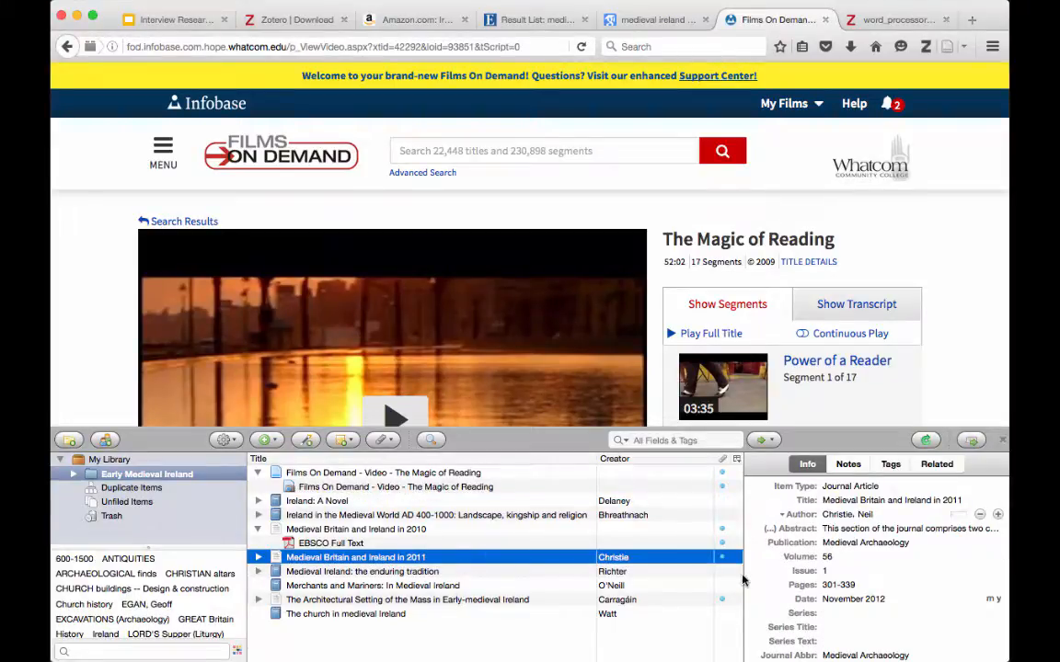
click(848, 465)
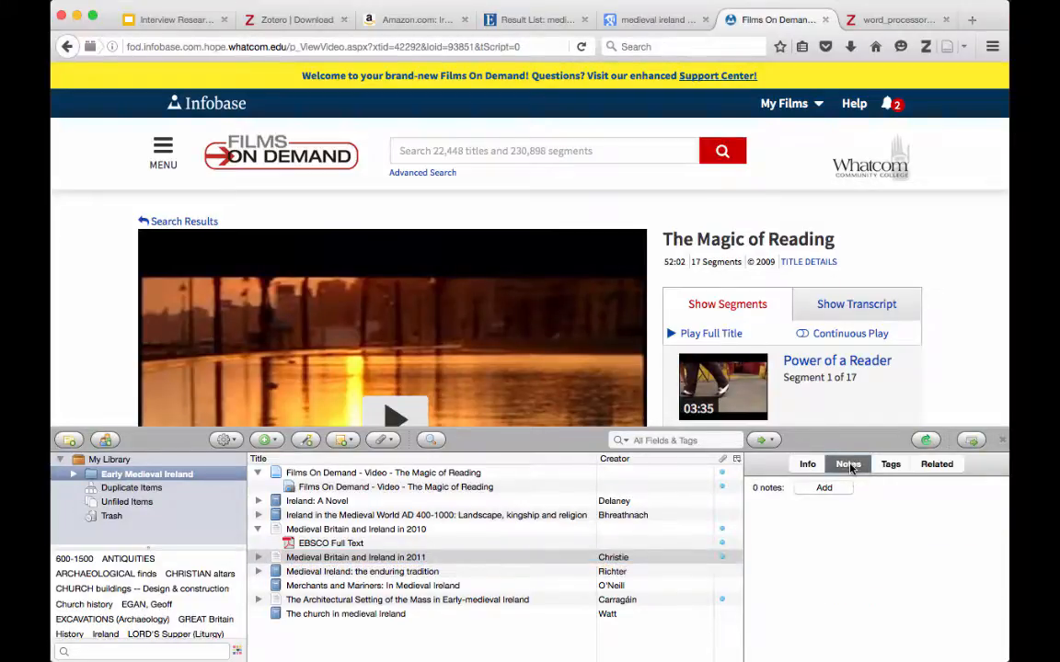
click(825, 488)
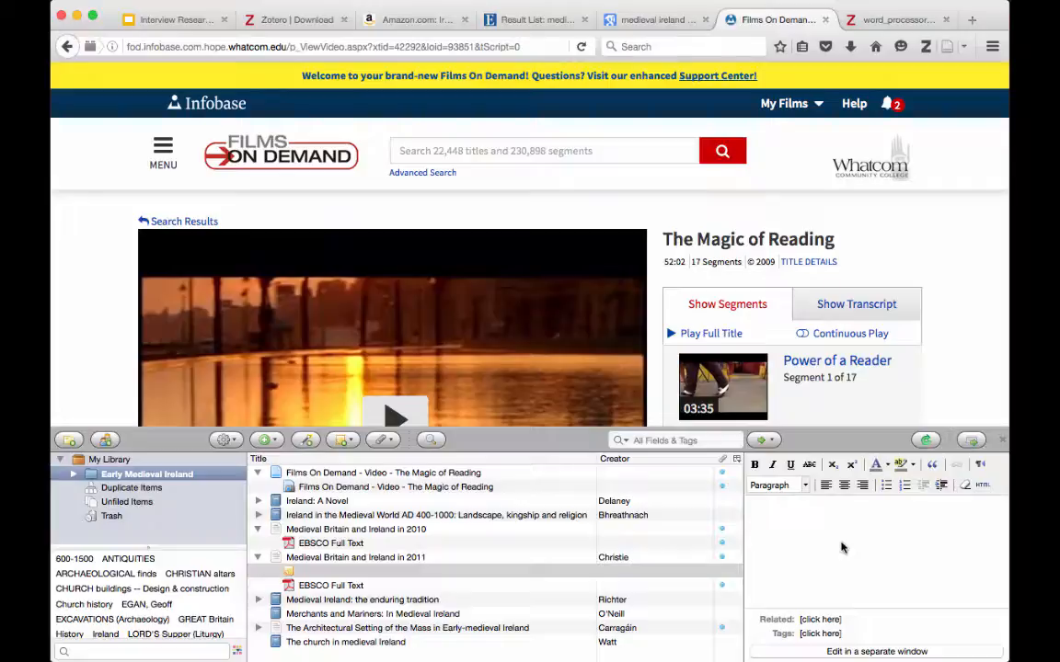
text(Blah blah blah)
click(504, 542)
click(497, 572)
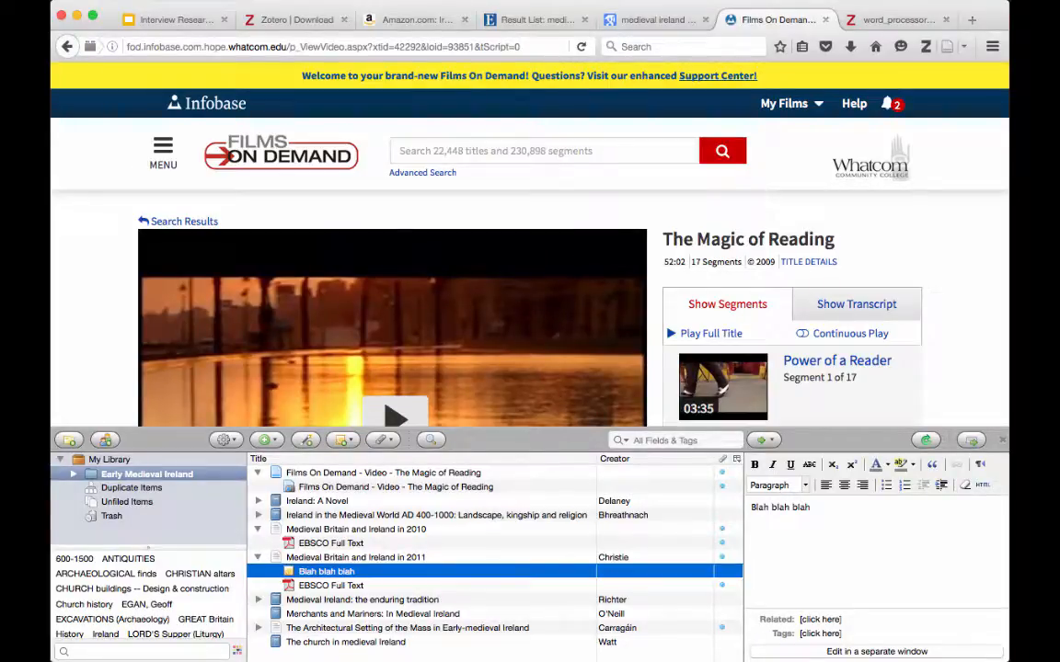
click(646, 0)
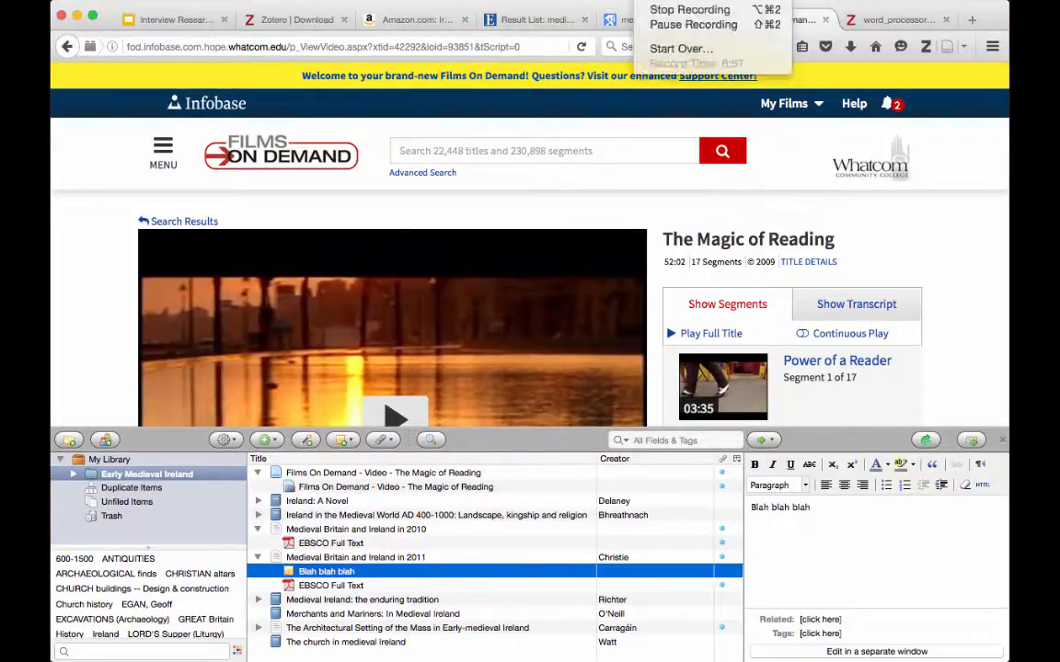
click(650, 11)
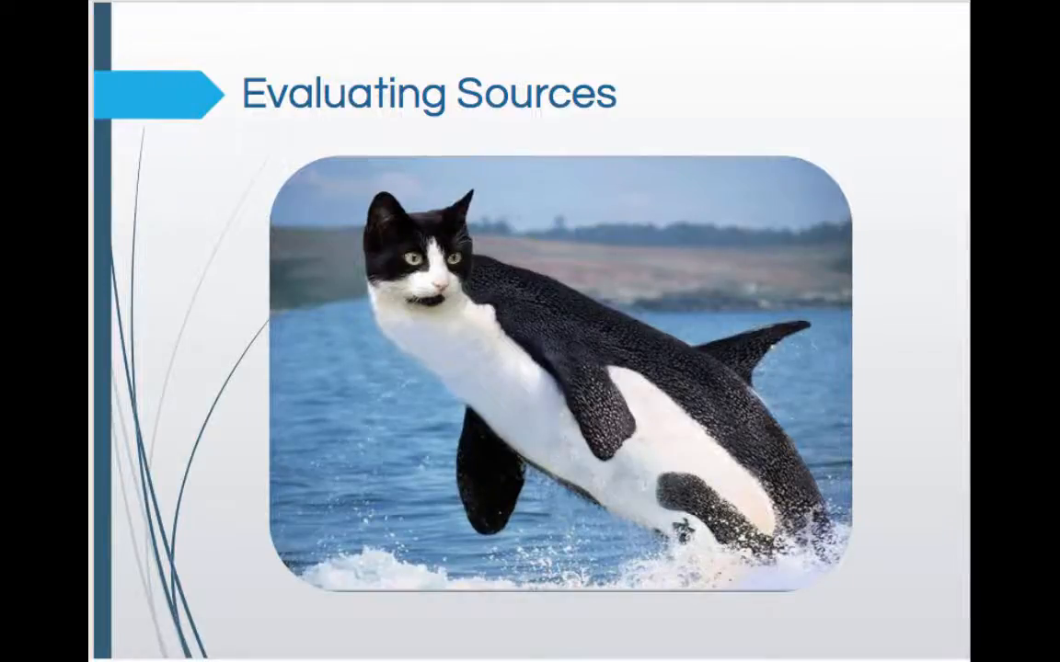